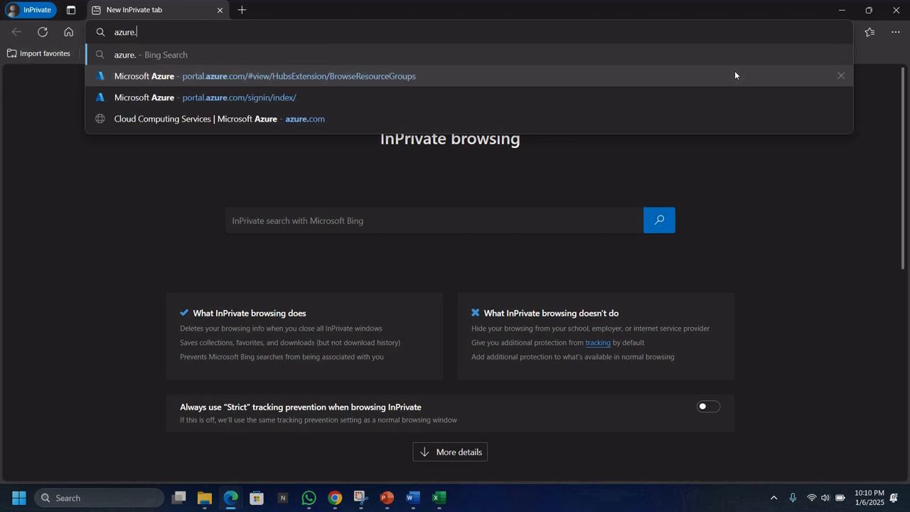
Go to azure.com in the InPrivate browser tab.
{"action": "type", "text": ".com"}
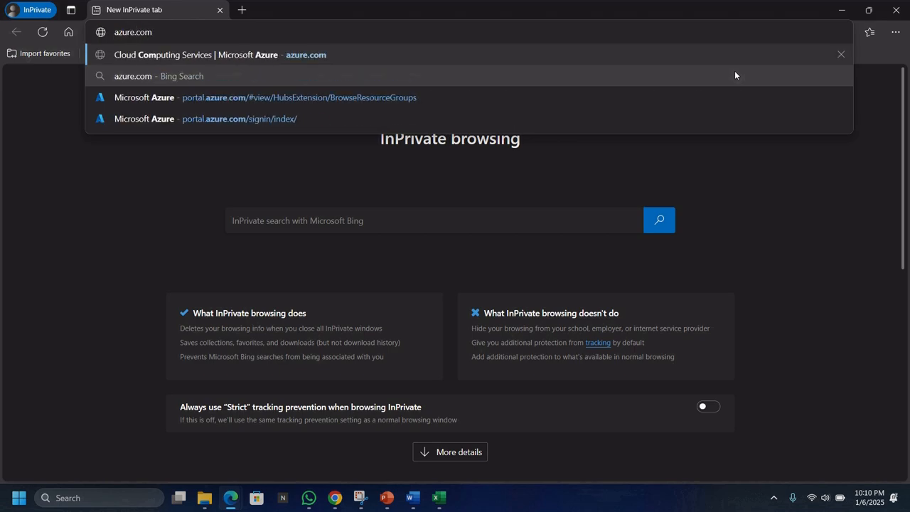
{"action": "key", "text": "Return"}
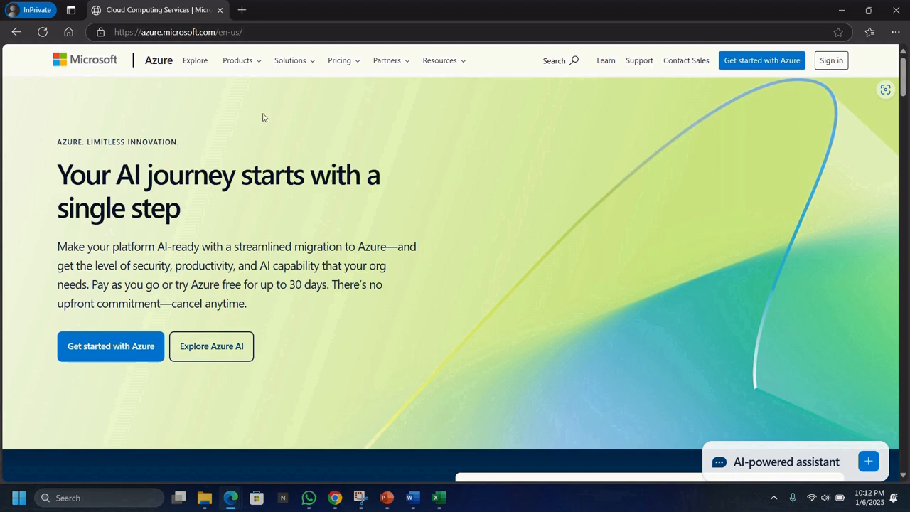
Open outlook.com in a new tab and start creating a free Outlook account.
{"action": "left_click", "coordinate": [241, 10]}
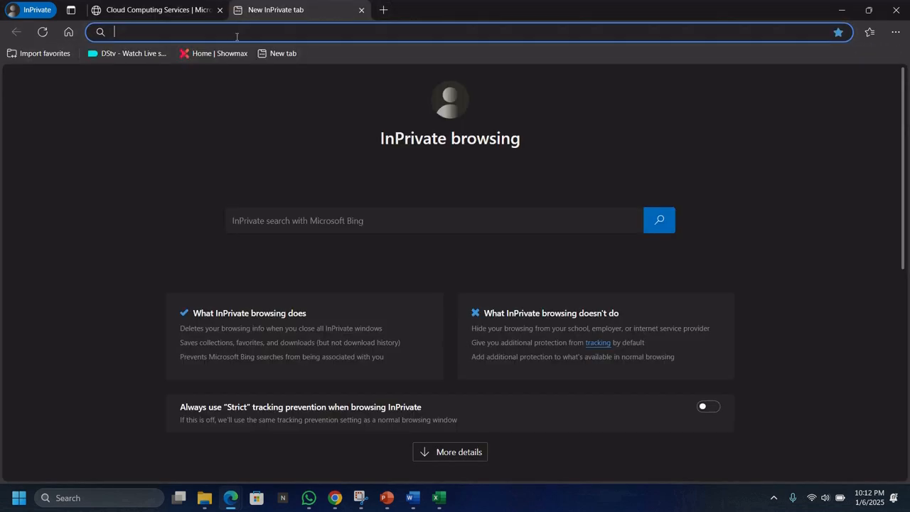
{"action": "type", "text": "o"}
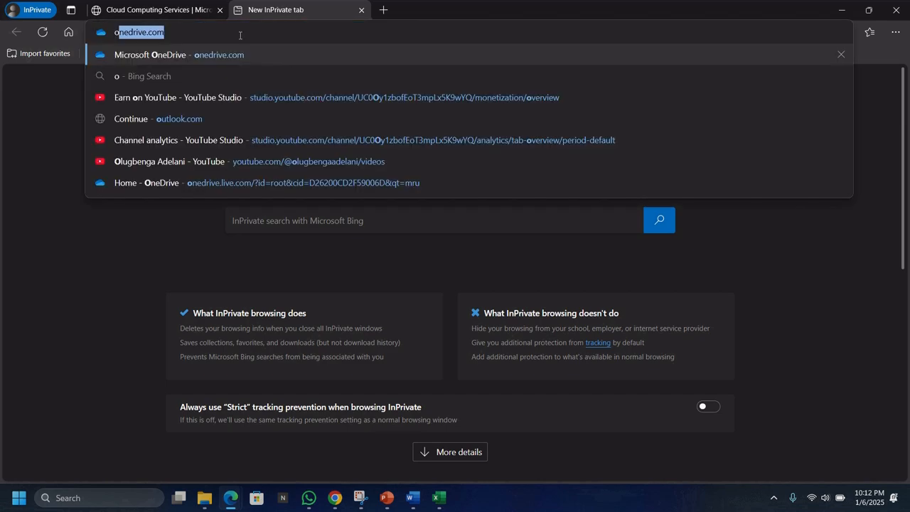
{"action": "type", "text": "utlook"}
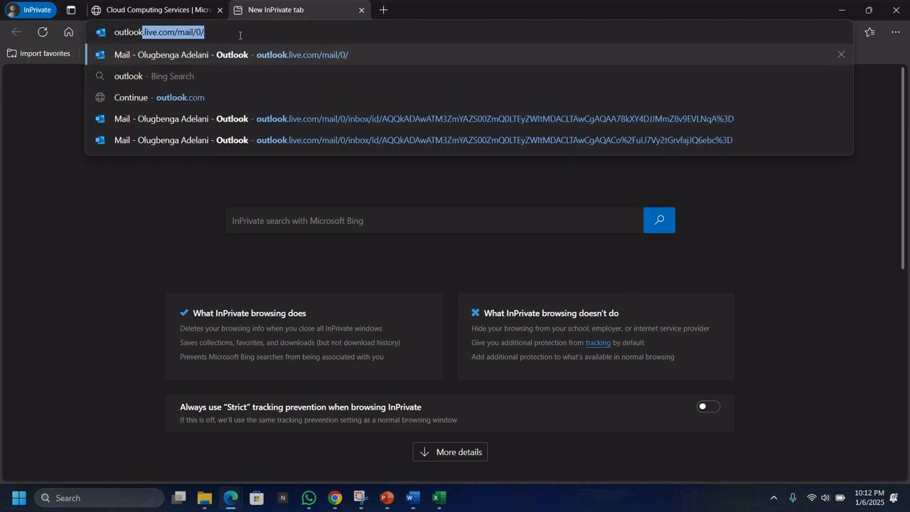
{"action": "type", "text": ".com"}
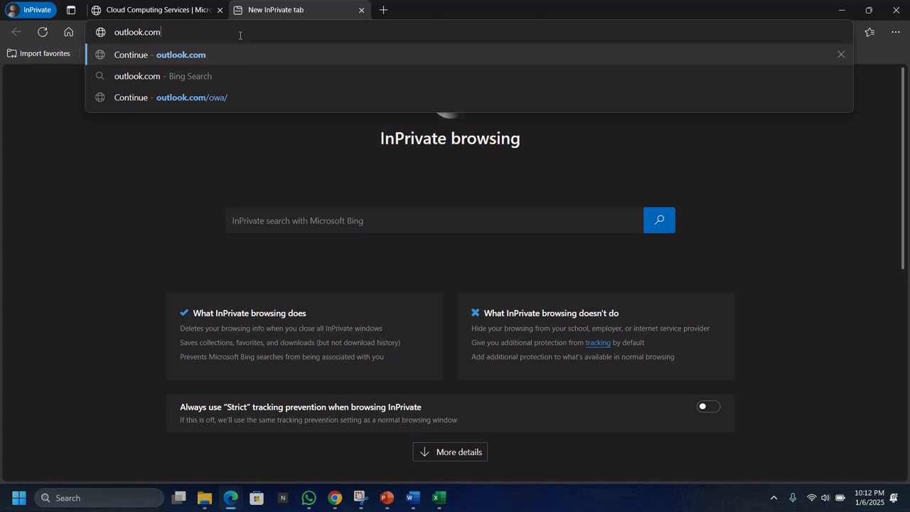
{"action": "key", "text": "Return"}
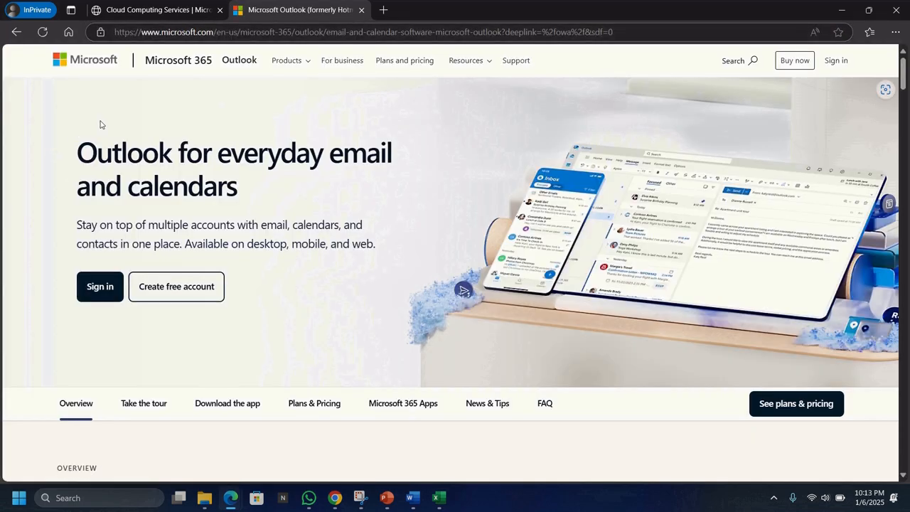
{"action": "left_click", "coordinate": [163, 287]}
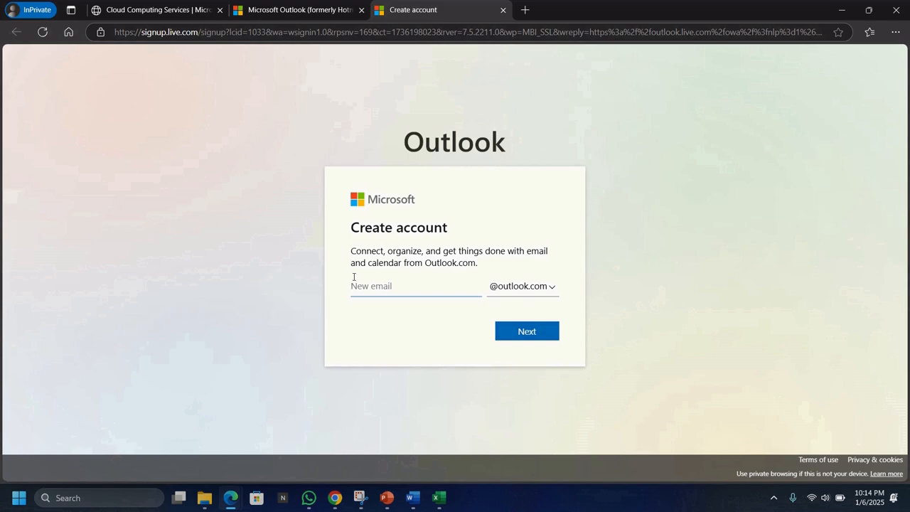
{"action": "left_click", "coordinate": [533, 288]}
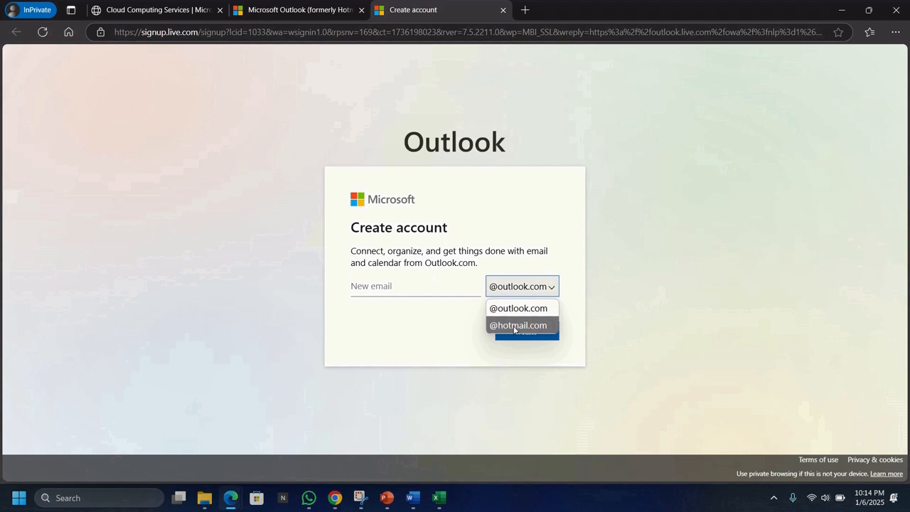
{"action": "left_click", "coordinate": [522, 229]}
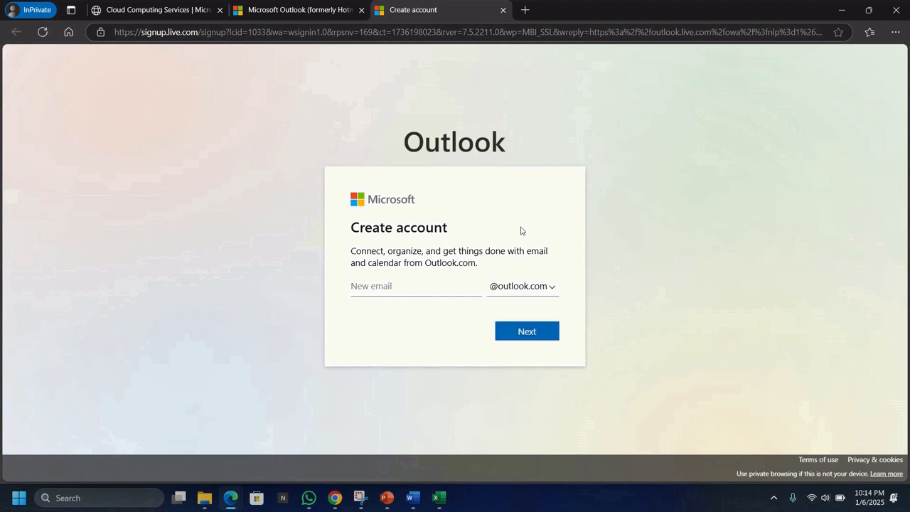
{"action": "left_click", "coordinate": [371, 287]}
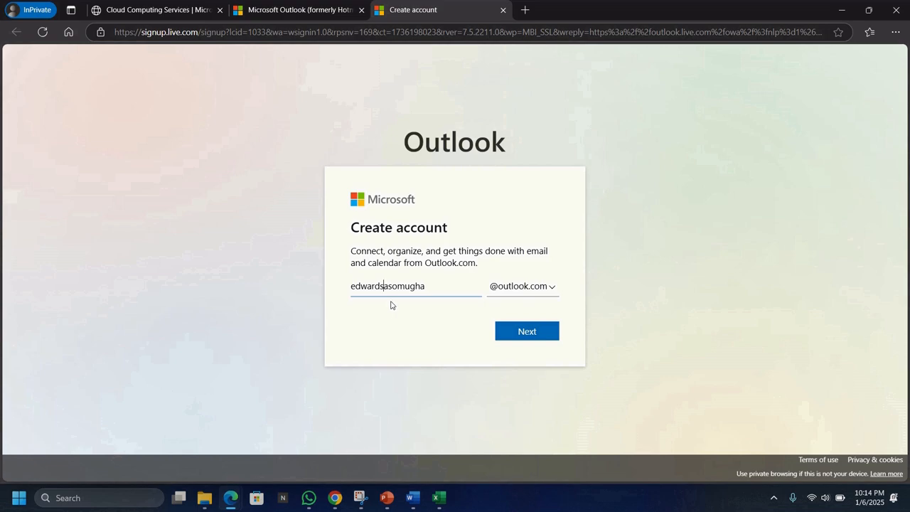
{"action": "left_click", "coordinate": [519, 331]}
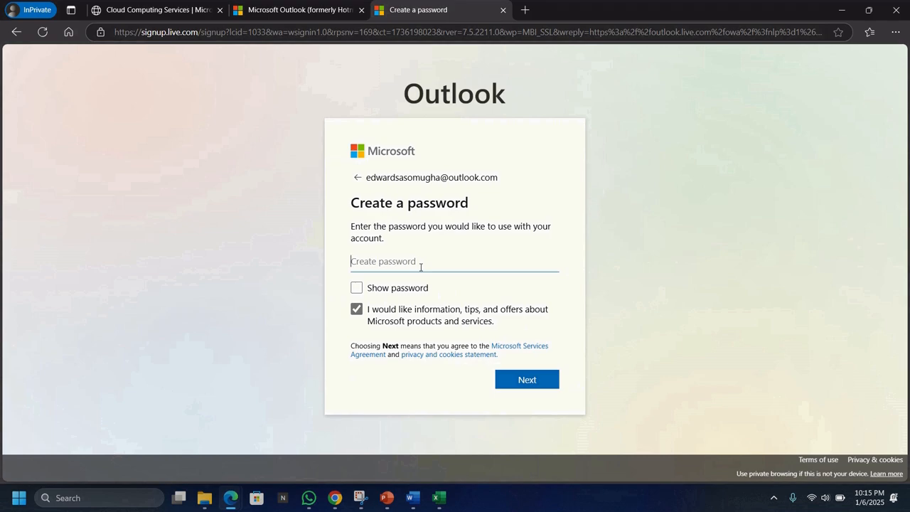
{"action": "type", "text": "•••••••••••"}
{"action": "left_click", "coordinate": [509, 381]}
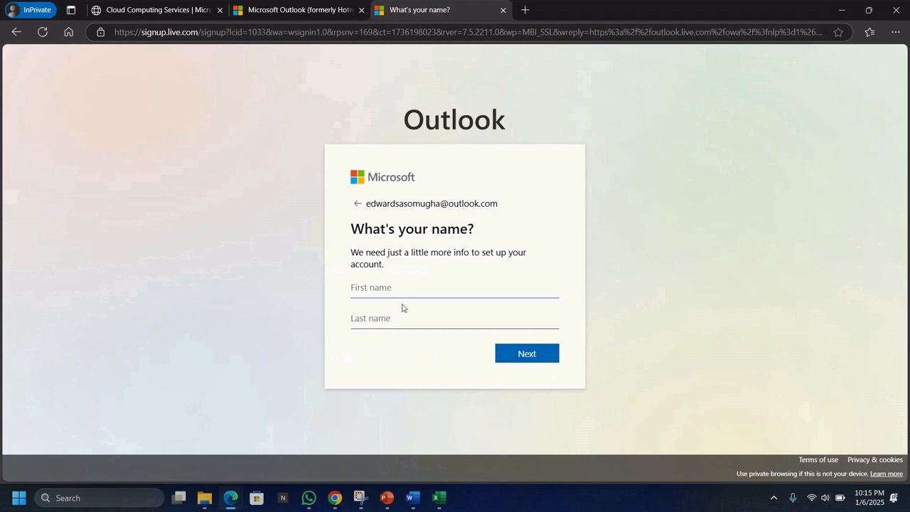
Enter the account holder's first and last name.
{"action": "key", "text": "Tab"}
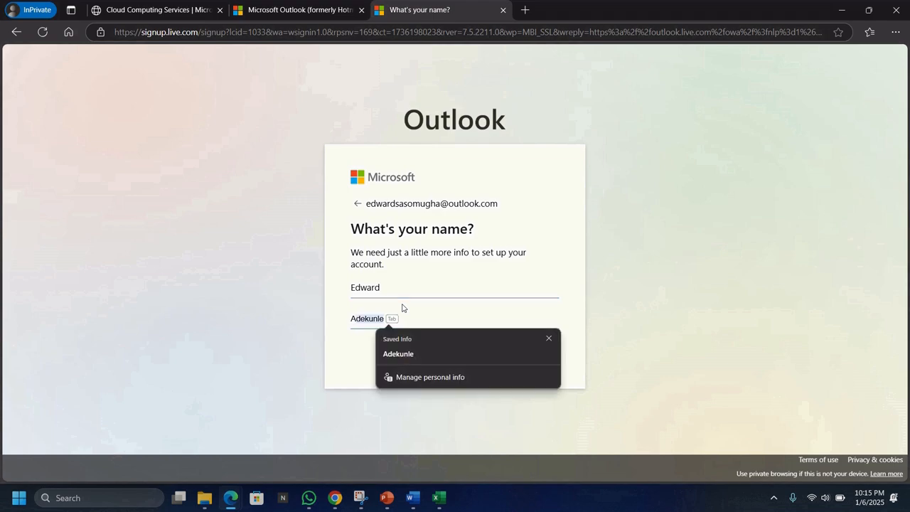
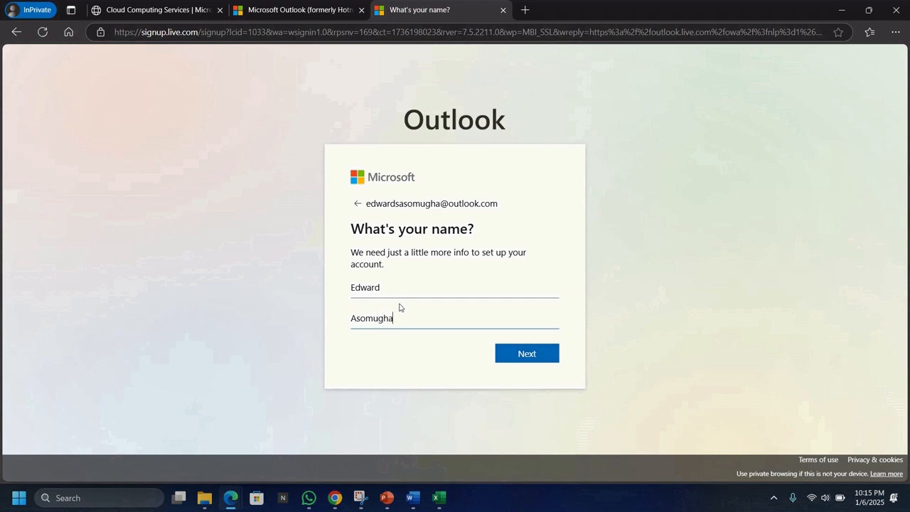
{"action": "left_click", "coordinate": [397, 283]}
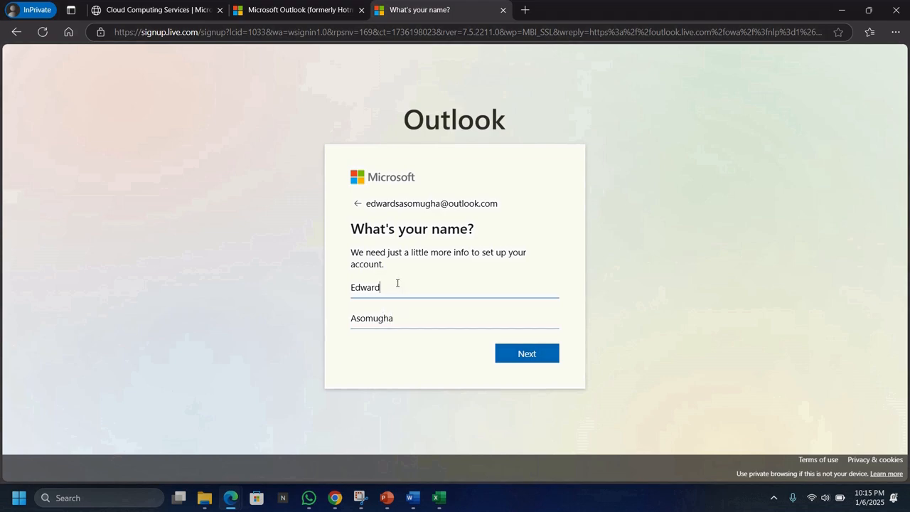
{"action": "type", "text": "s"}
{"action": "key", "text": "BackSpace"}
Go back and remove the stray letter from the email username, keeping the same password.
{"action": "left_click", "coordinate": [356, 204]}
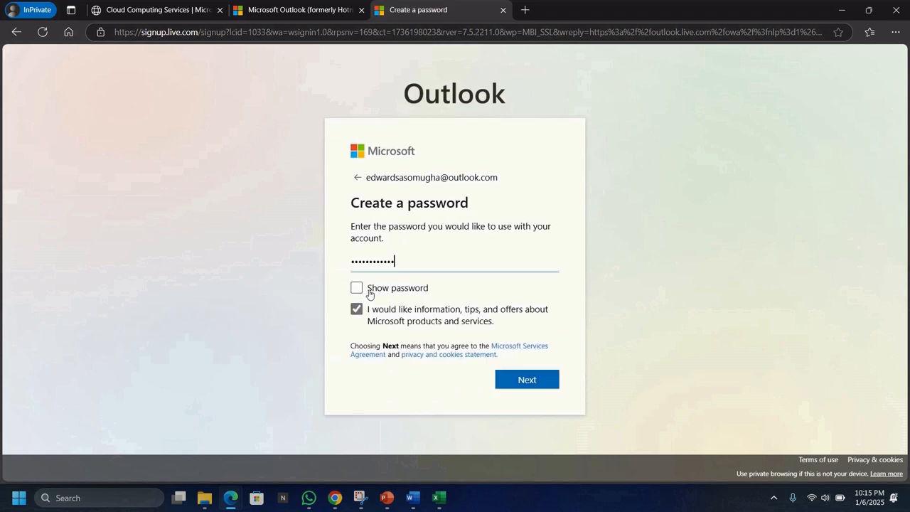
{"action": "left_click", "coordinate": [357, 177]}
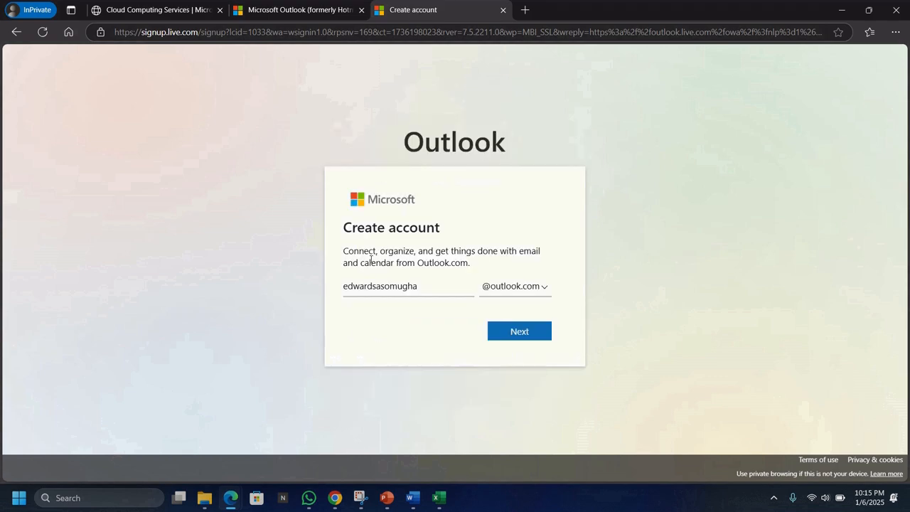
{"action": "left_click", "coordinate": [386, 293]}
{"action": "key", "text": "BackSpace"}
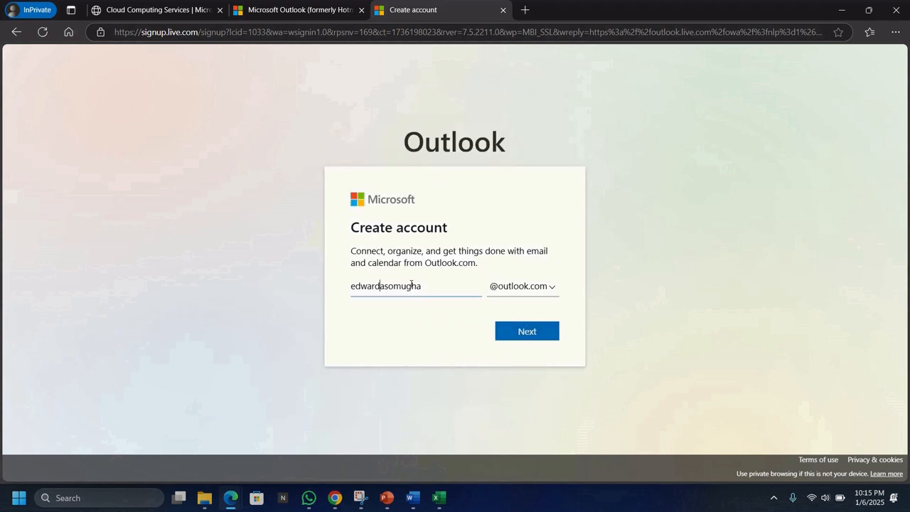
{"action": "left_click", "coordinate": [515, 331]}
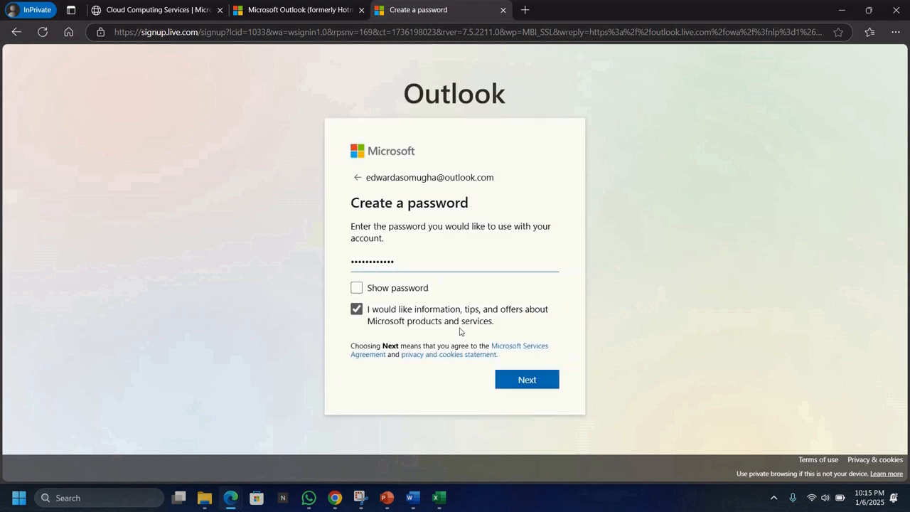
{"action": "left_click", "coordinate": [509, 379]}
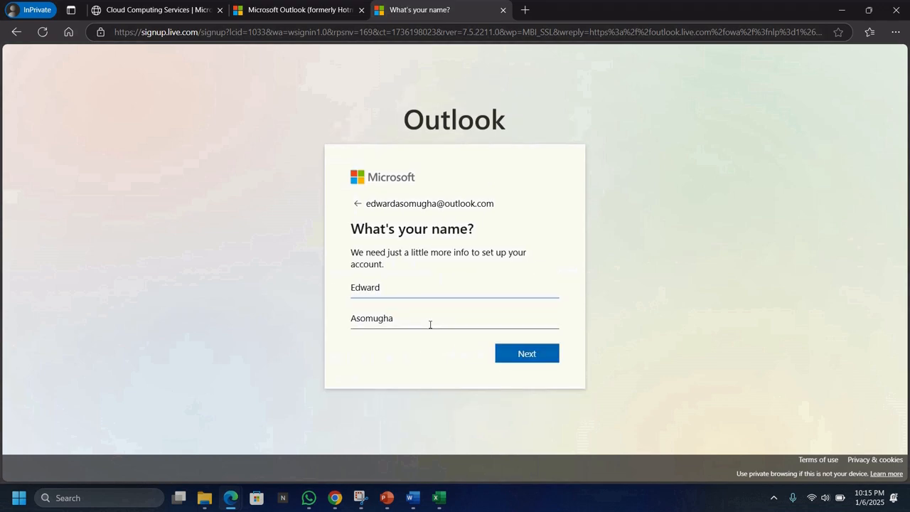
{"action": "left_click", "coordinate": [524, 354]}
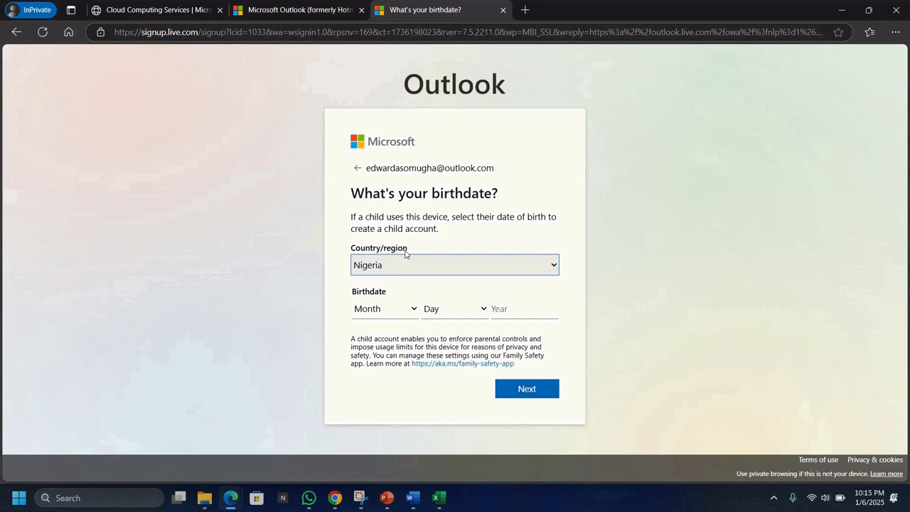
{"action": "left_click", "coordinate": [382, 311]}
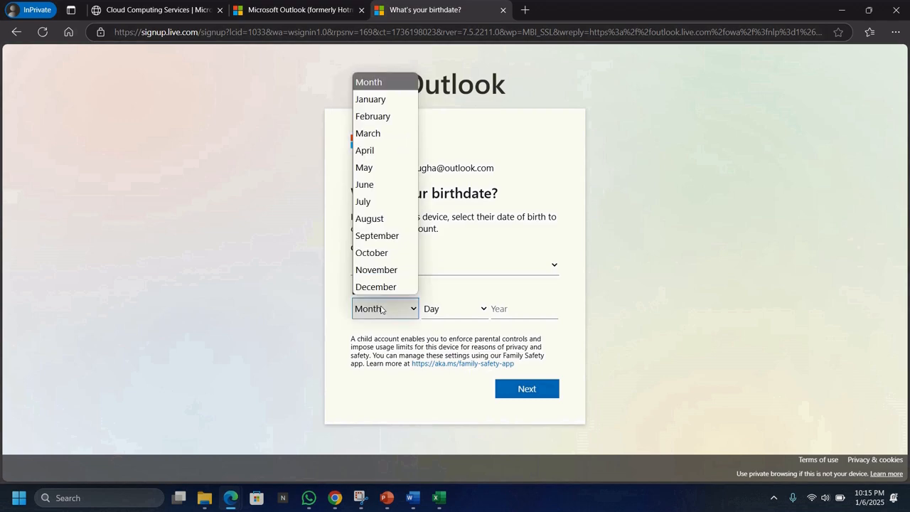
{"action": "left_click", "coordinate": [382, 186]}
{"action": "left_click", "coordinate": [437, 312]}
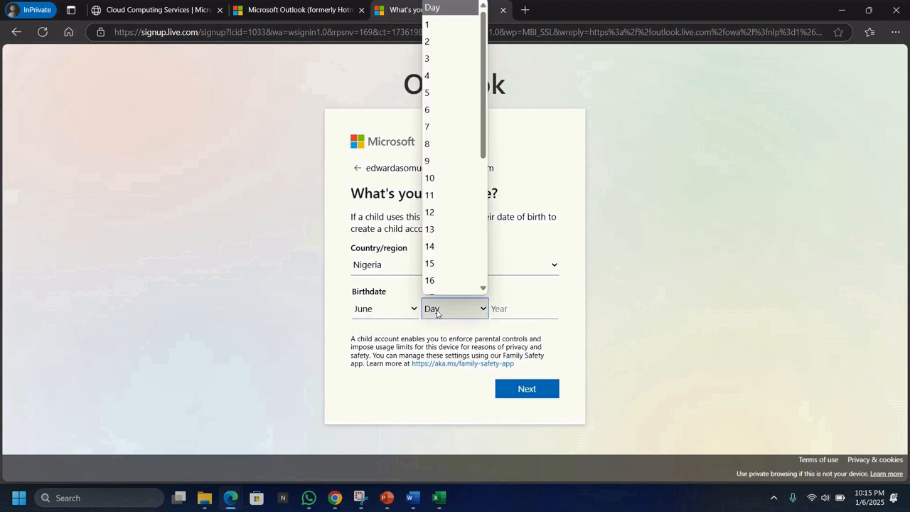
{"action": "left_click", "coordinate": [435, 217]}
{"action": "left_click", "coordinate": [501, 307]}
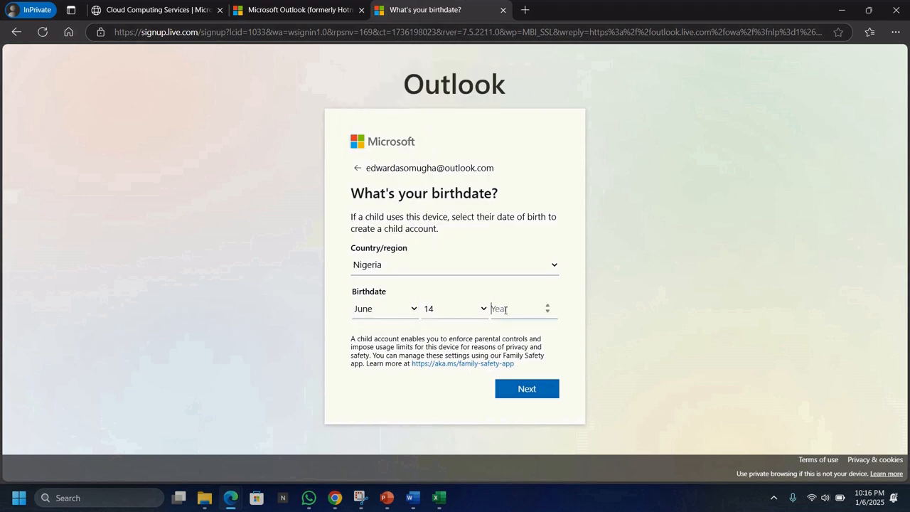
{"action": "type", "text": "1950"}
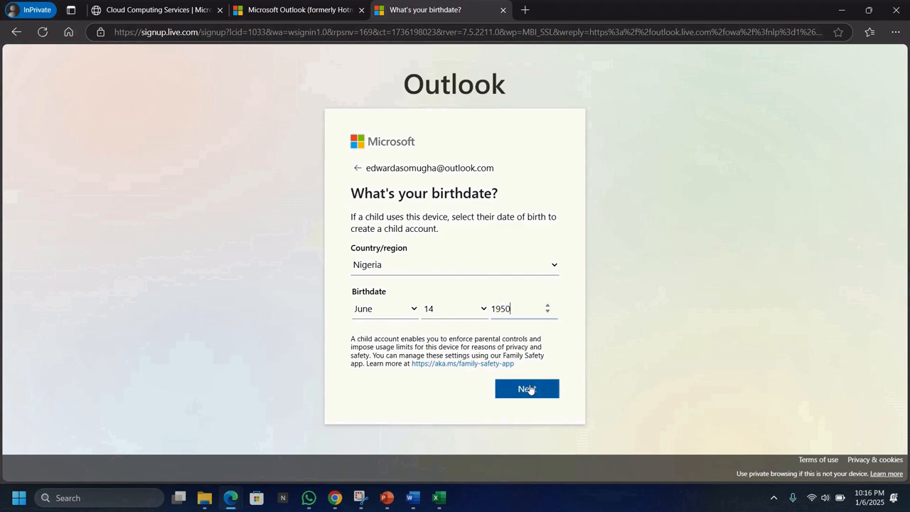
{"action": "left_click", "coordinate": [529, 389]}
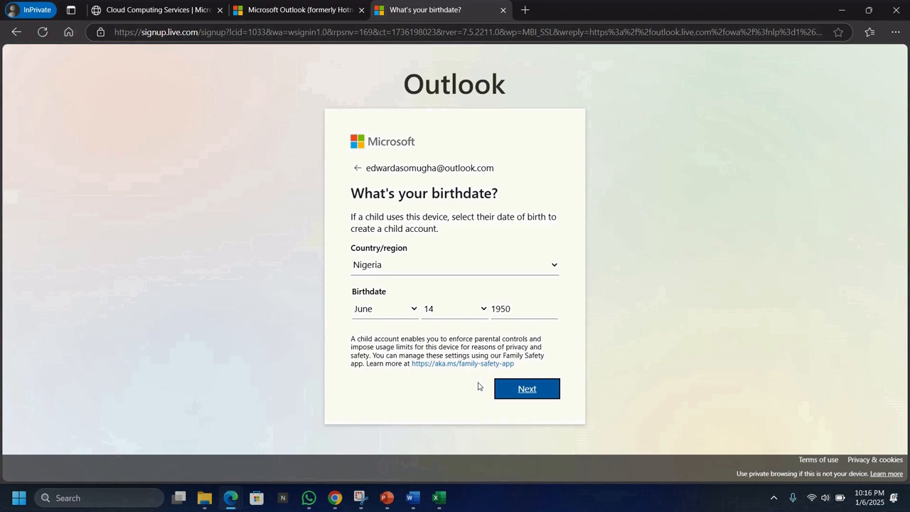
Start the robot check and rotate the clock to match the hand.
{"action": "left_click", "coordinate": [525, 388]}
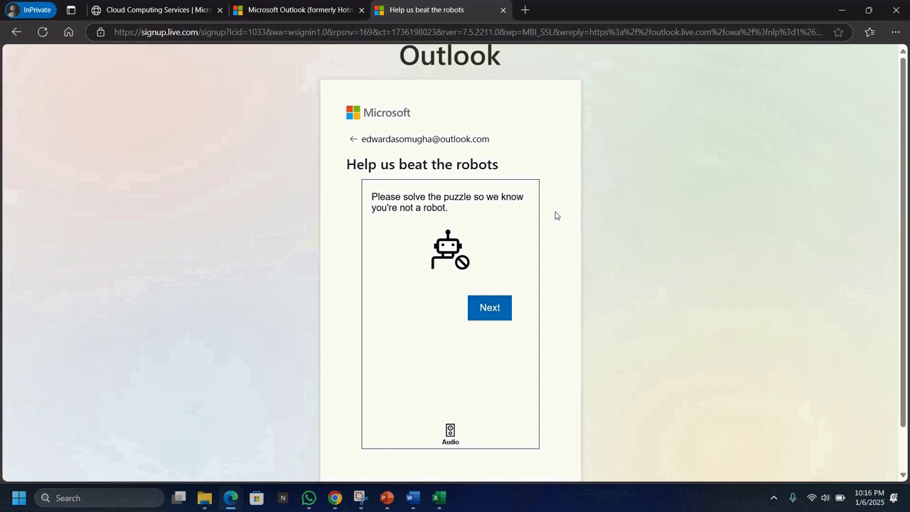
{"action": "left_click", "coordinate": [483, 315]}
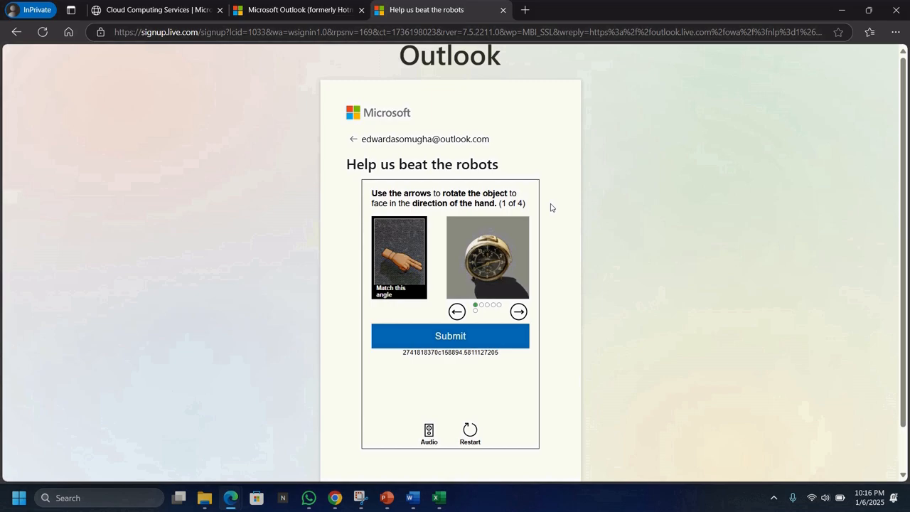
{"action": "left_click", "coordinate": [519, 313]}
{"action": "left_click", "coordinate": [520, 312]}
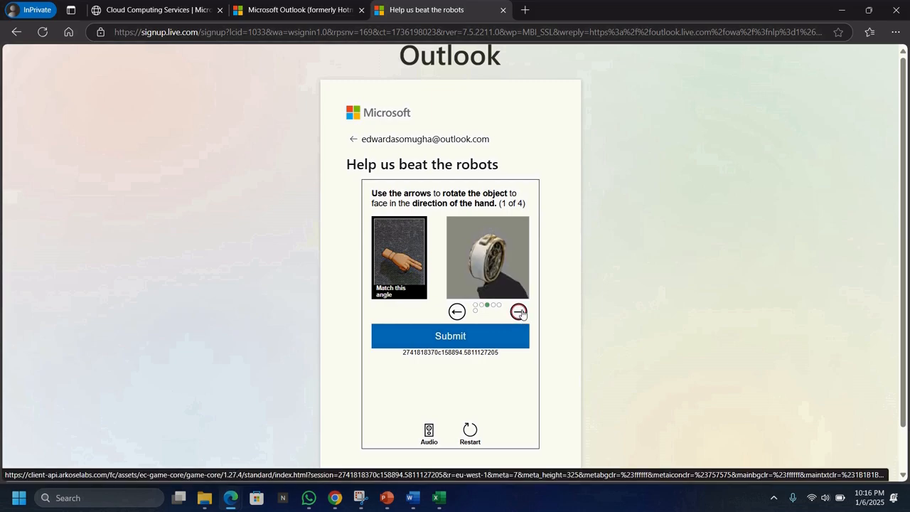
{"action": "left_click", "coordinate": [448, 339]}
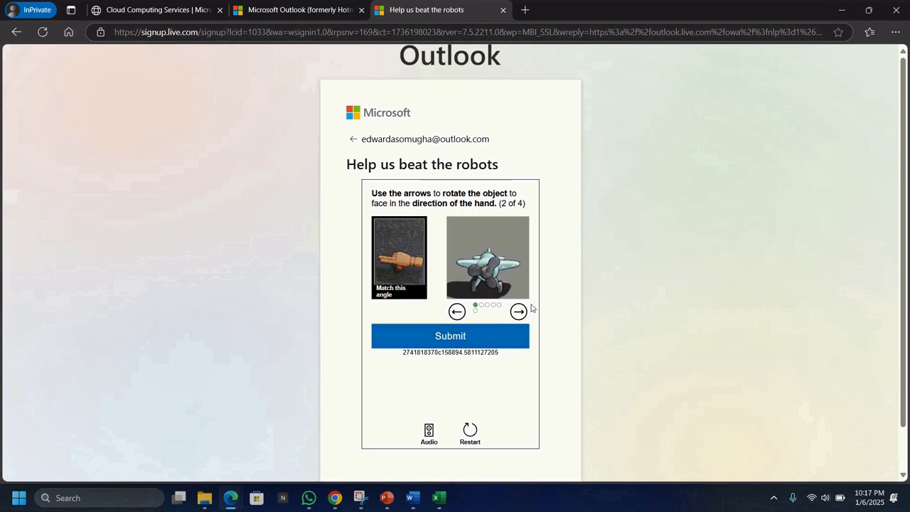
Rotate the plane to match the hand in the second puzzle.
{"action": "left_click", "coordinate": [518, 311]}
{"action": "left_click", "coordinate": [518, 311]}
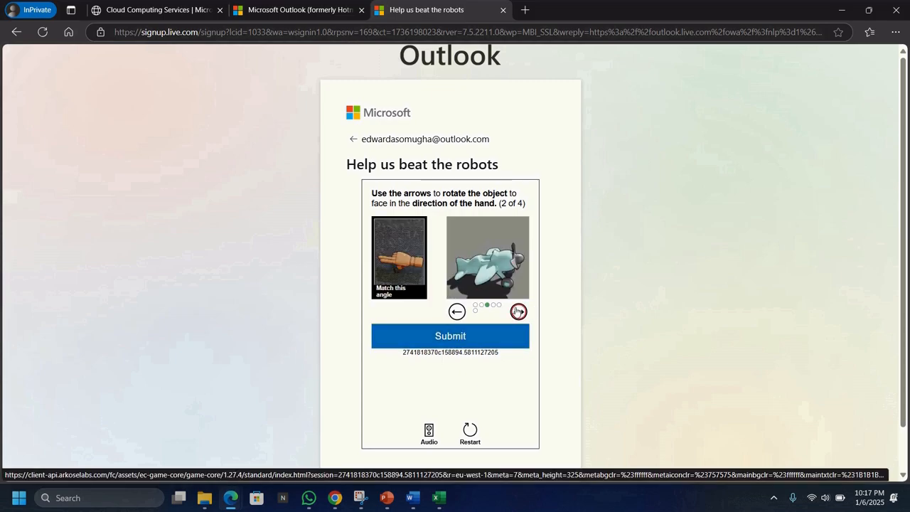
{"action": "left_click", "coordinate": [518, 311]}
{"action": "left_click", "coordinate": [518, 311]}
{"action": "left_click", "coordinate": [518, 311]}
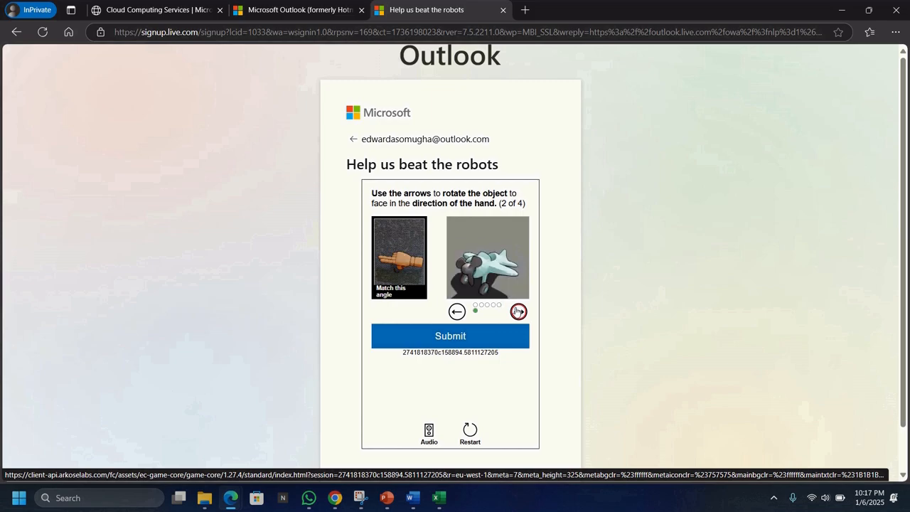
{"action": "left_click", "coordinate": [518, 311]}
{"action": "left_click", "coordinate": [518, 311]}
{"action": "left_click", "coordinate": [518, 311]}
{"action": "left_click", "coordinate": [518, 311]}
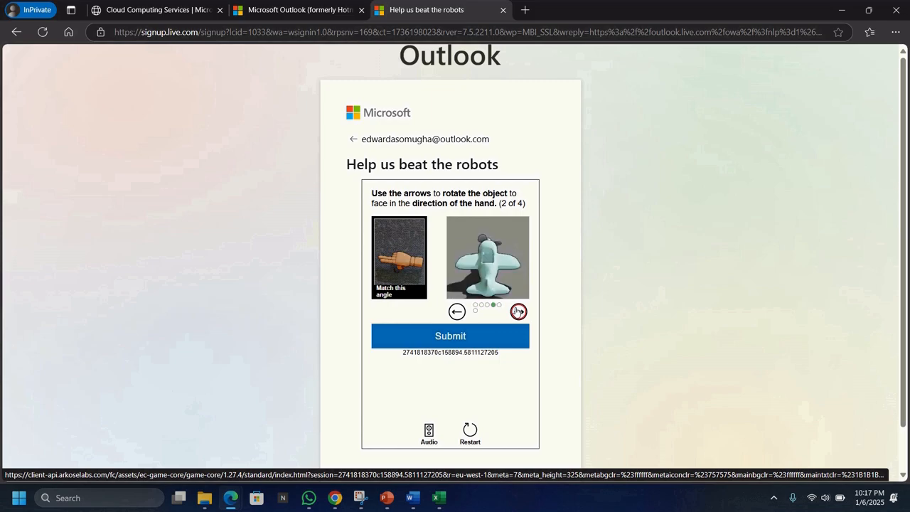
{"action": "left_click", "coordinate": [518, 311]}
{"action": "left_click", "coordinate": [457, 338]}
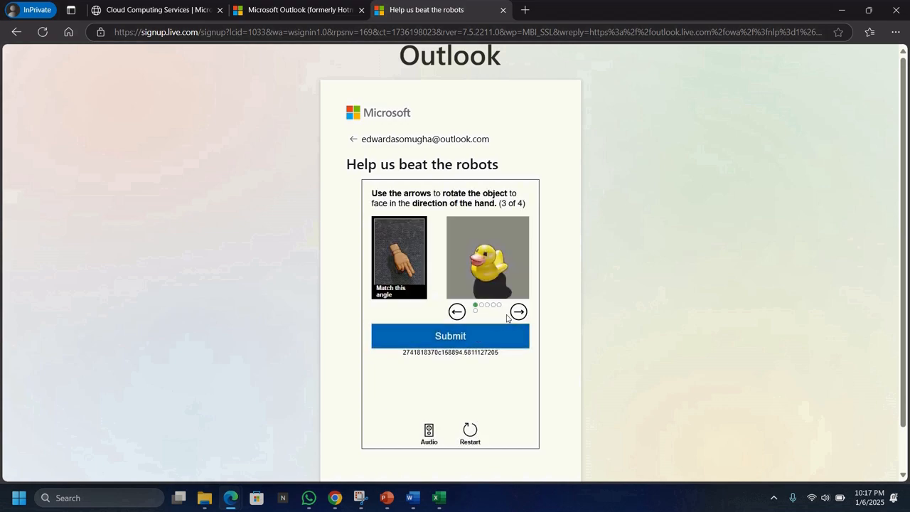
Rotate the duck and then the boot to match the hand in the last two puzzles.
{"action": "left_click", "coordinate": [518, 311]}
{"action": "left_click", "coordinate": [518, 311]}
{"action": "left_click", "coordinate": [518, 311]}
{"action": "left_click", "coordinate": [518, 311]}
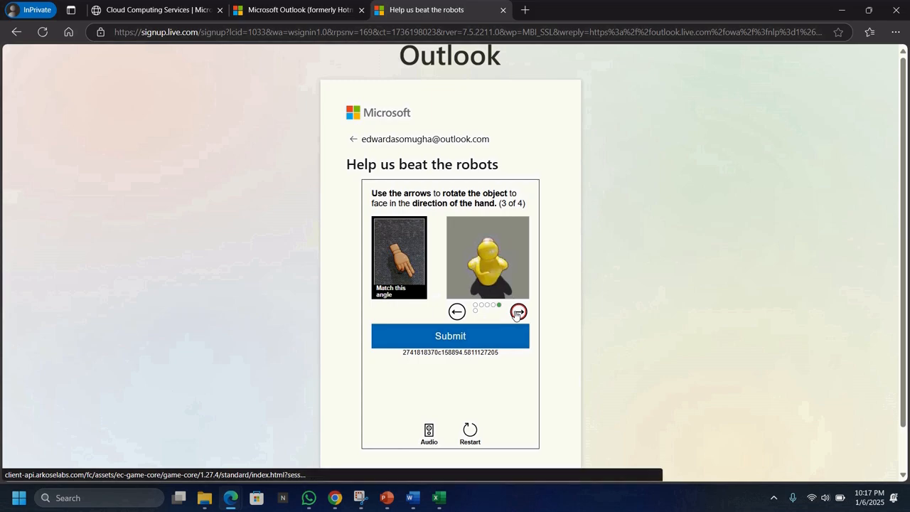
{"action": "left_click", "coordinate": [518, 311]}
{"action": "left_click", "coordinate": [518, 311]}
{"action": "left_click", "coordinate": [518, 311]}
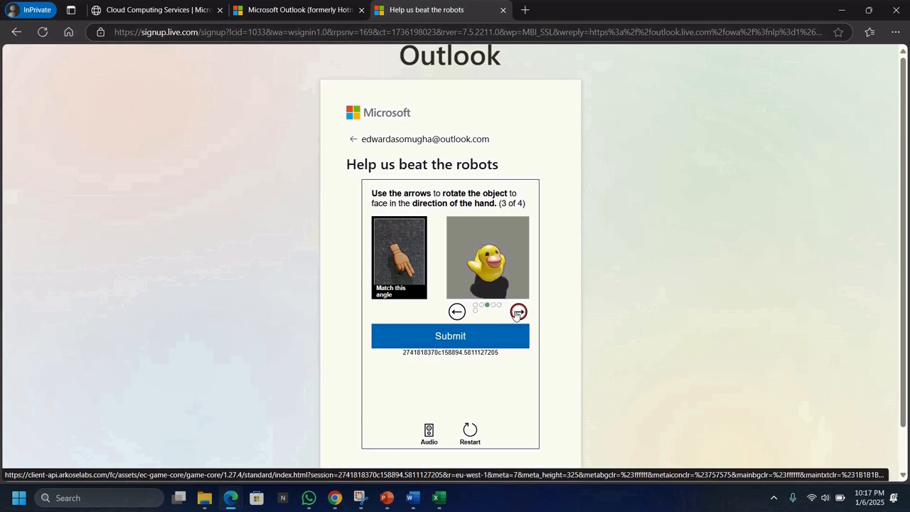
{"action": "left_click", "coordinate": [518, 311]}
{"action": "left_click", "coordinate": [518, 312]}
{"action": "left_click", "coordinate": [518, 311]}
{"action": "left_click", "coordinate": [518, 311]}
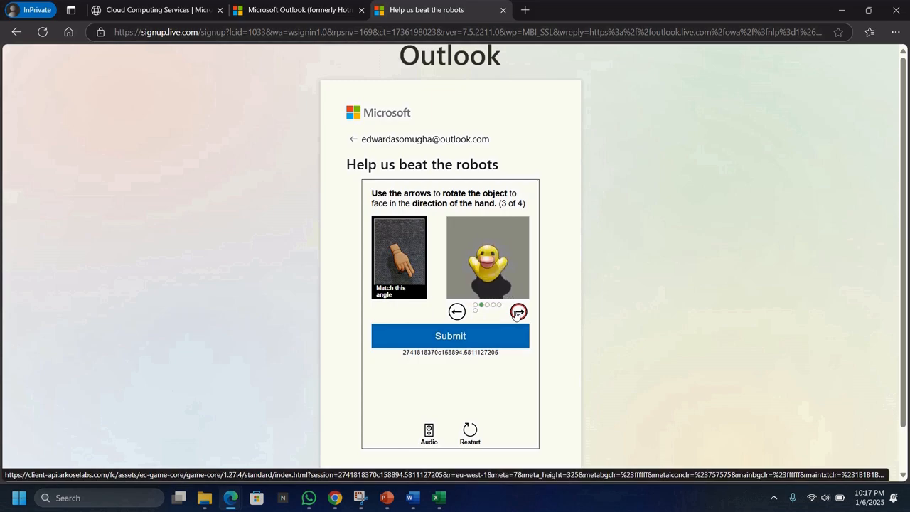
{"action": "left_click", "coordinate": [518, 312]}
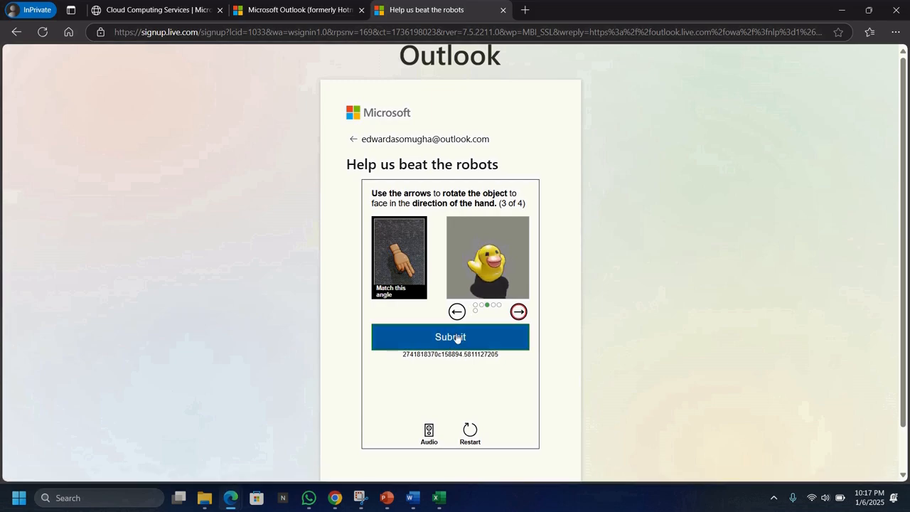
{"action": "left_click", "coordinate": [456, 337]}
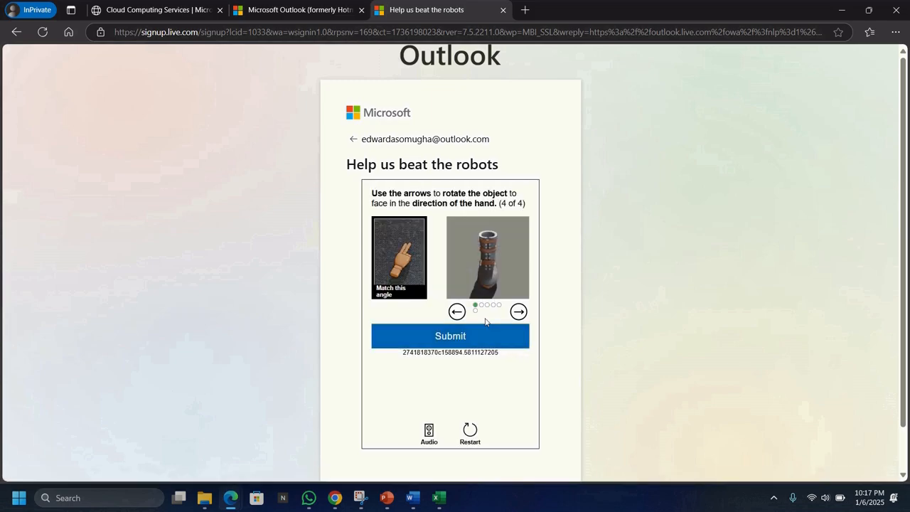
{"action": "left_click", "coordinate": [518, 311]}
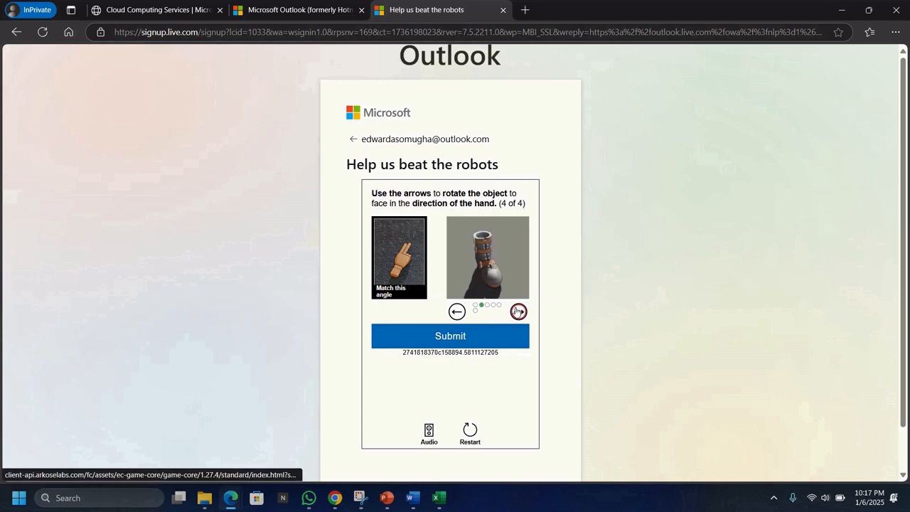
{"action": "left_click", "coordinate": [518, 311]}
{"action": "left_click", "coordinate": [518, 311]}
{"action": "left_click", "coordinate": [465, 336]}
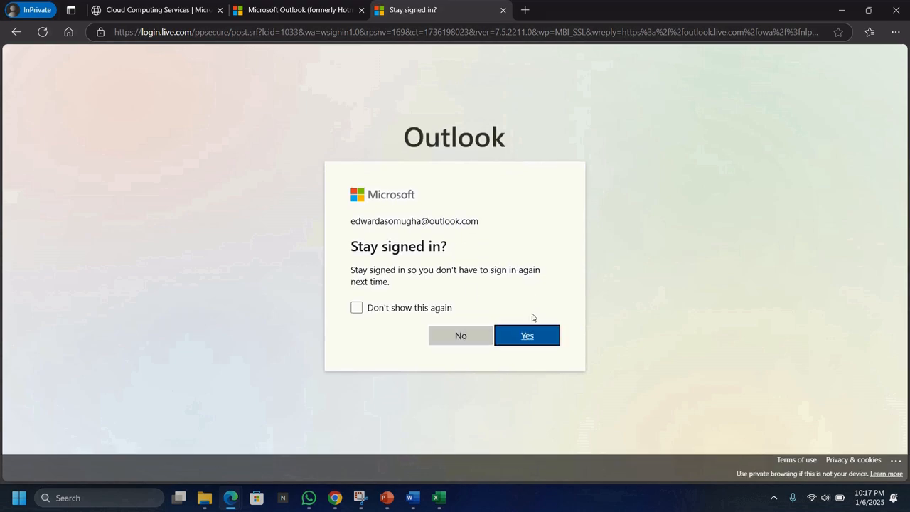
Stay signed in to the new Outlook account, then return to the Azure tab.
{"action": "left_click", "coordinate": [526, 340]}
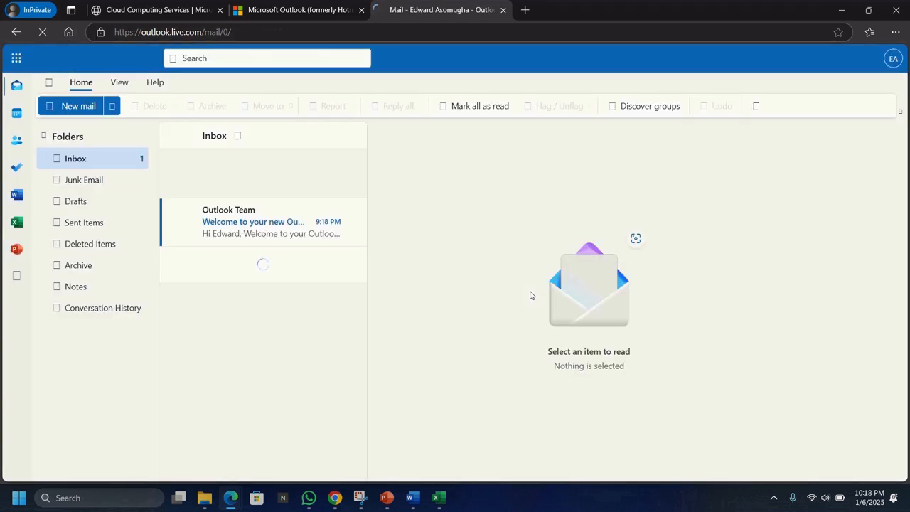
{"action": "left_click", "coordinate": [139, 13]}
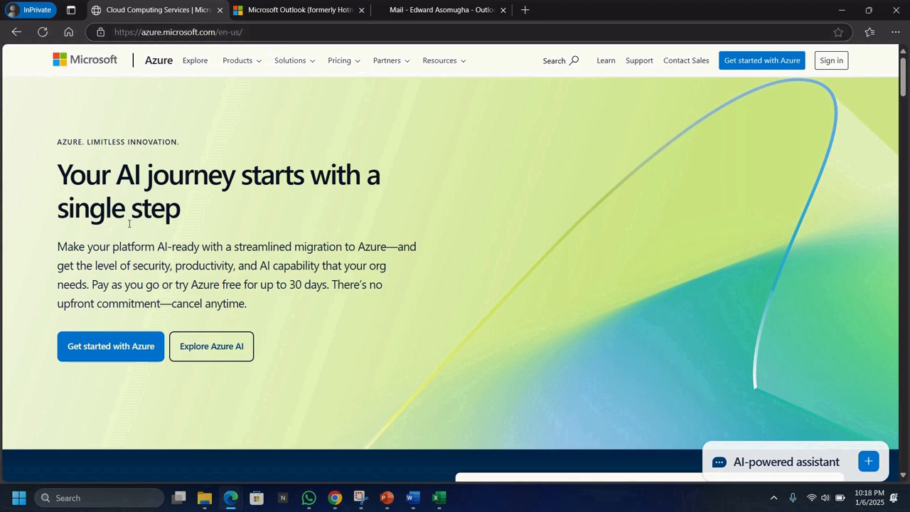
Choose Get started with Azure on the Azure homepage.
{"action": "left_click", "coordinate": [108, 352]}
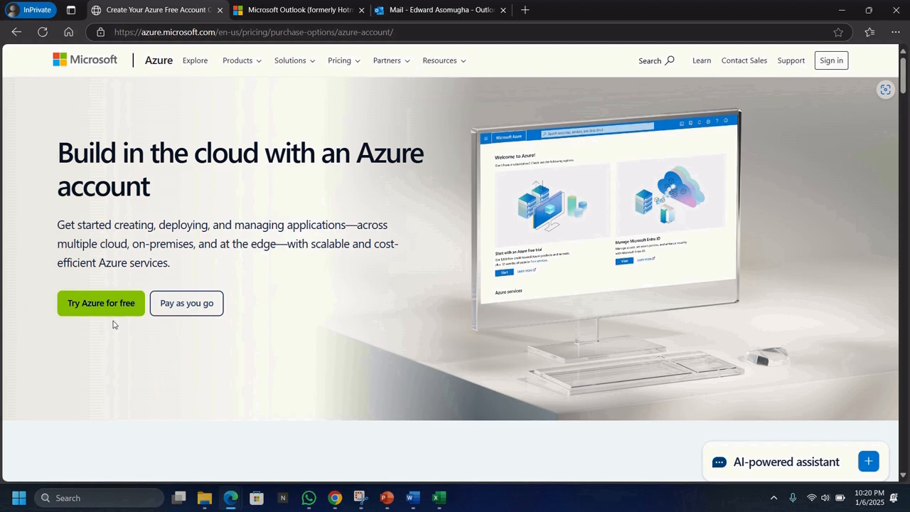
Choose Try Azure for free to open the Microsoft sign-in page.
{"action": "left_click", "coordinate": [96, 306]}
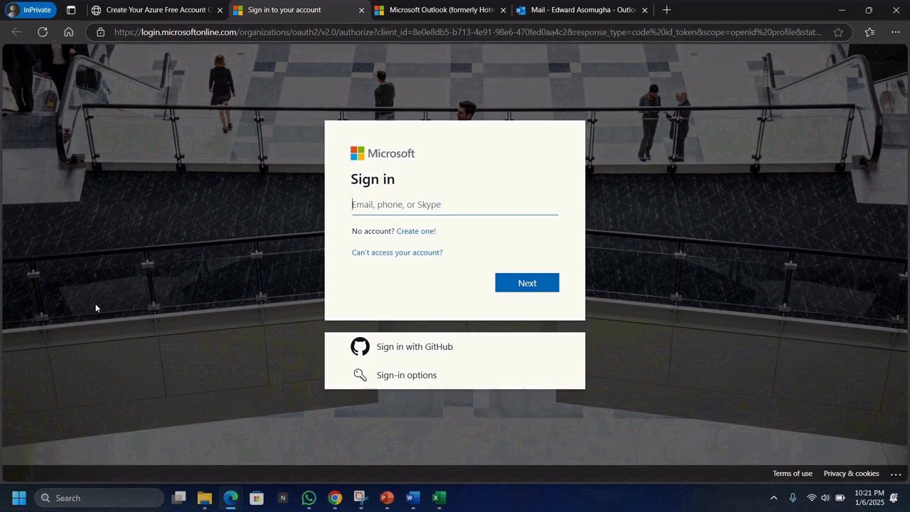
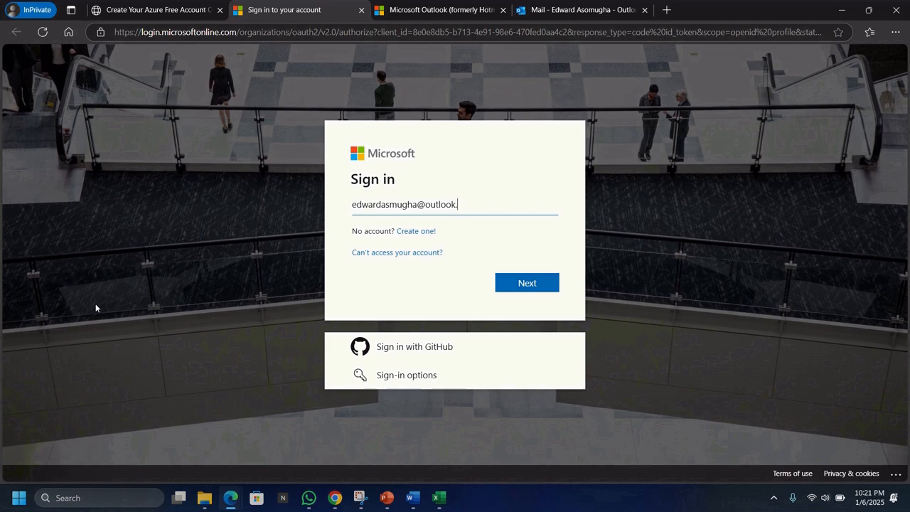
Sign in with the new Outlook e-mail address, fixing its misspelling before resubmitting.
{"action": "left_click", "coordinate": [520, 285]}
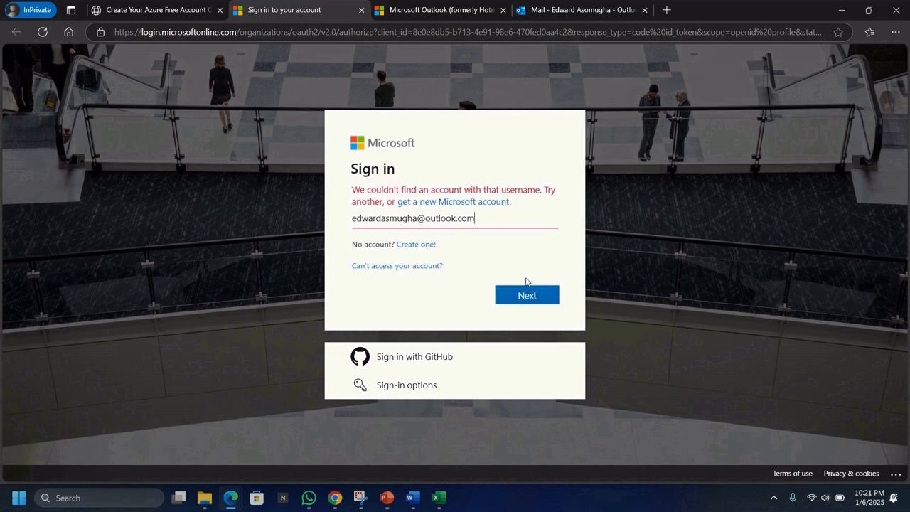
{"action": "left_click", "coordinate": [390, 217]}
{"action": "type", "text": "o"}
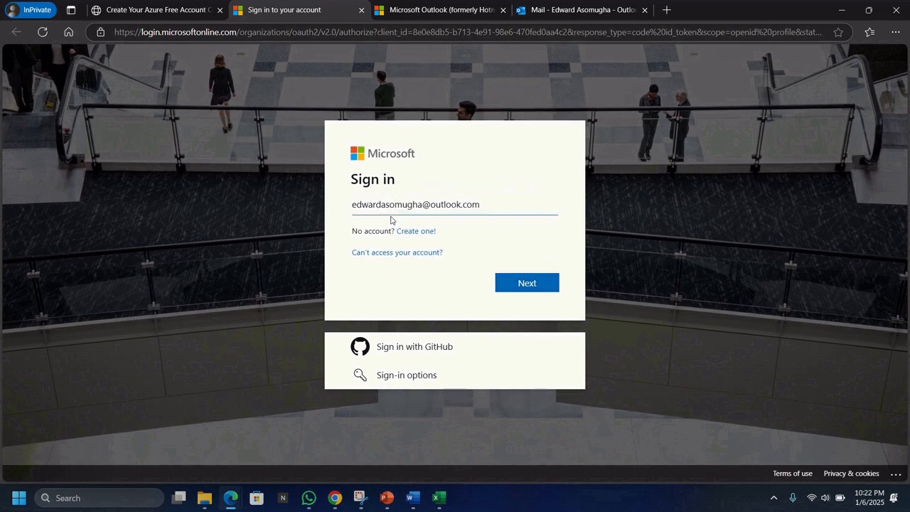
{"action": "left_click", "coordinate": [523, 286]}
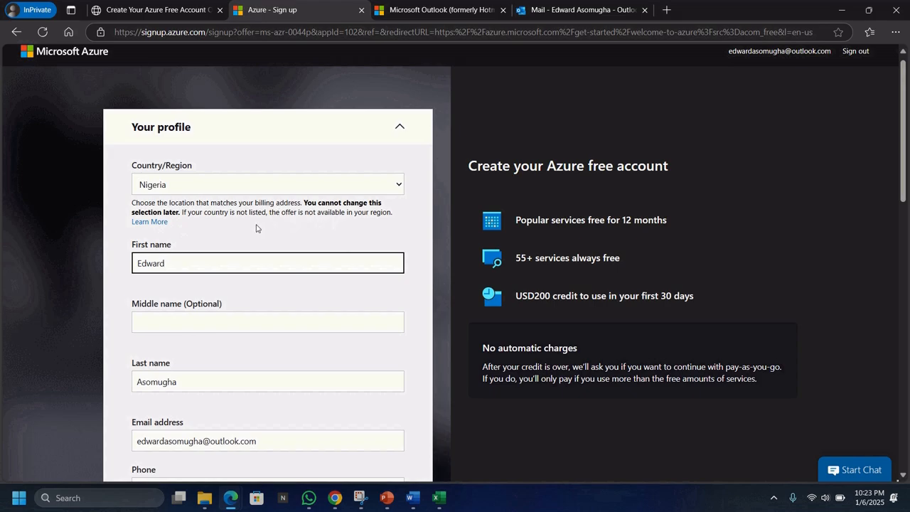
Fill in the saved phone number and request a verification code by text.
{"action": "scroll", "coordinate": [256, 227], "scroll_direction": "down", "scroll_amount": 1}
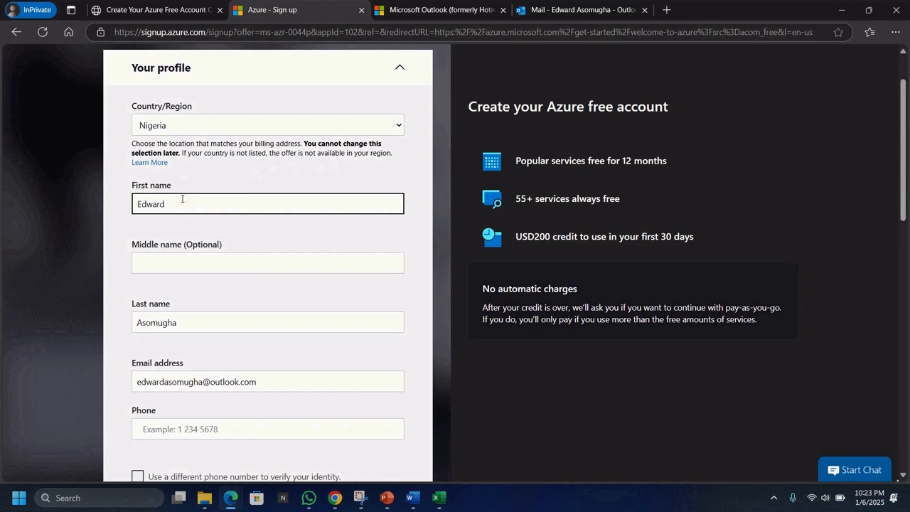
{"action": "scroll", "coordinate": [257, 209], "scroll_direction": "down", "scroll_amount": 1}
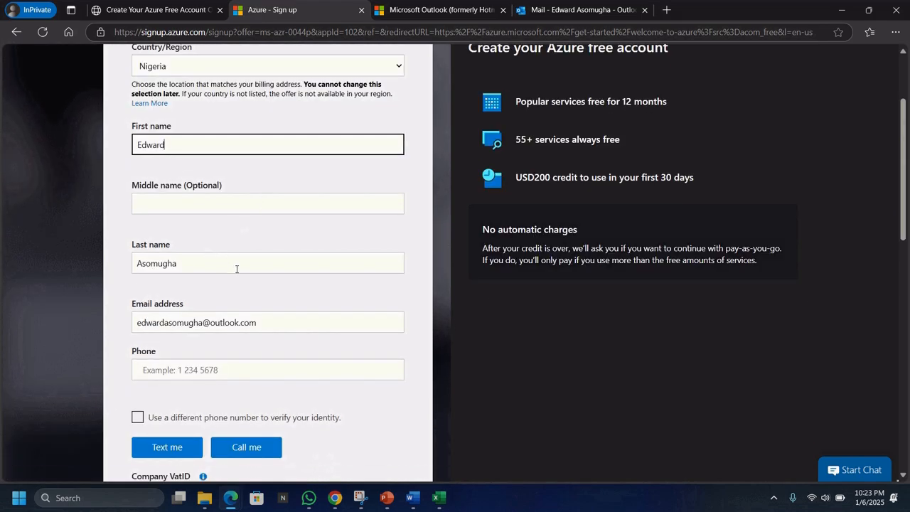
{"action": "left_click", "coordinate": [222, 367]}
{"action": "left_click", "coordinate": [107, 342]}
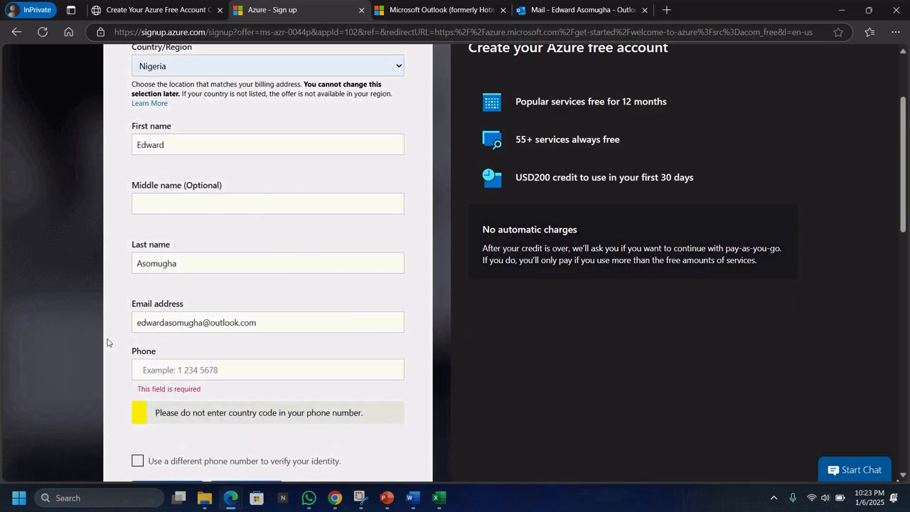
{"action": "scroll", "coordinate": [110, 337], "scroll_direction": "down", "scroll_amount": 3}
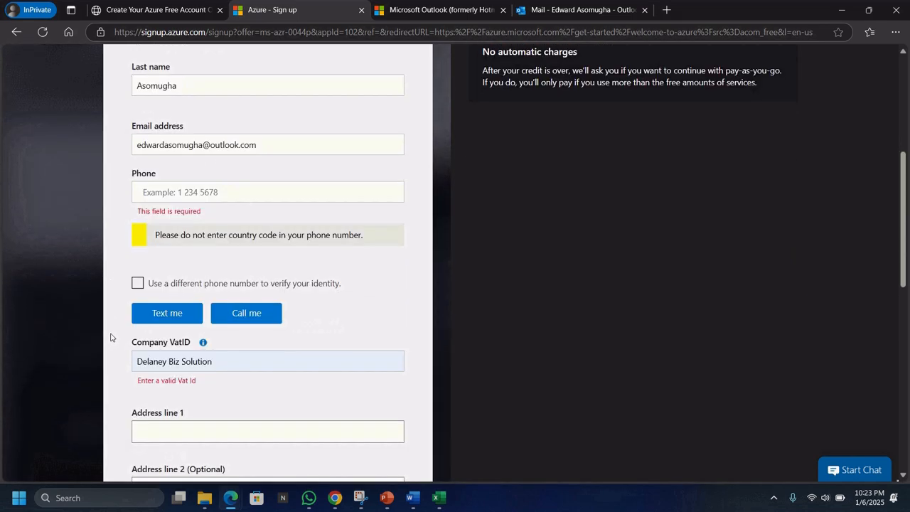
{"action": "scroll", "coordinate": [111, 335], "scroll_direction": "down", "scroll_amount": 2}
{"action": "scroll", "coordinate": [112, 335], "scroll_direction": "up", "scroll_amount": 2}
{"action": "left_click", "coordinate": [201, 191]}
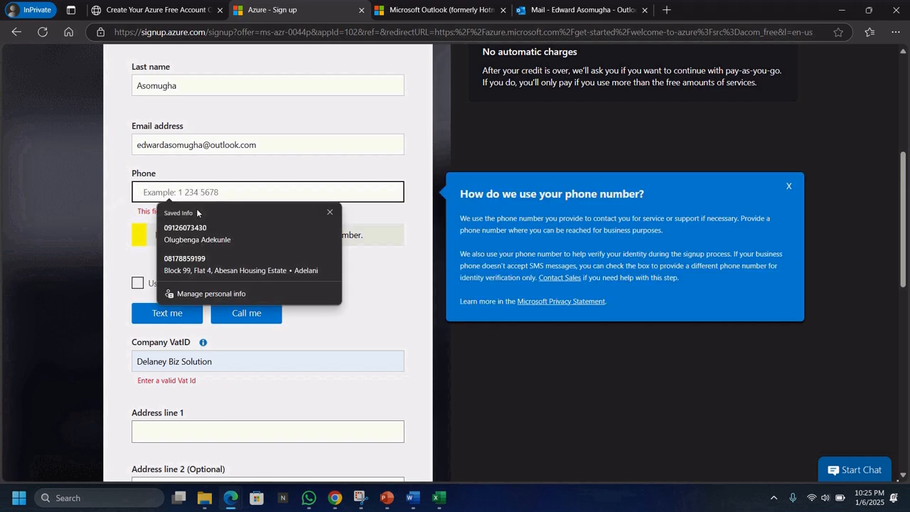
{"action": "left_click", "coordinate": [193, 223]}
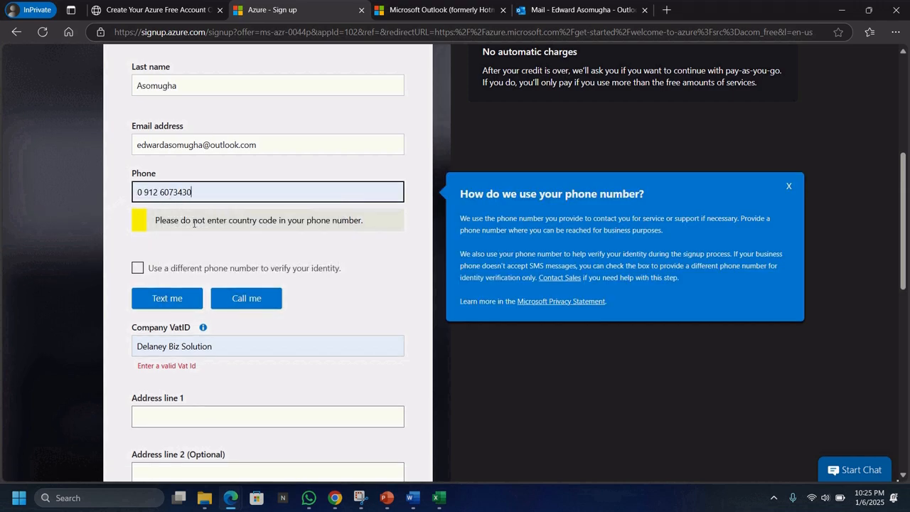
{"action": "left_click", "coordinate": [176, 299]}
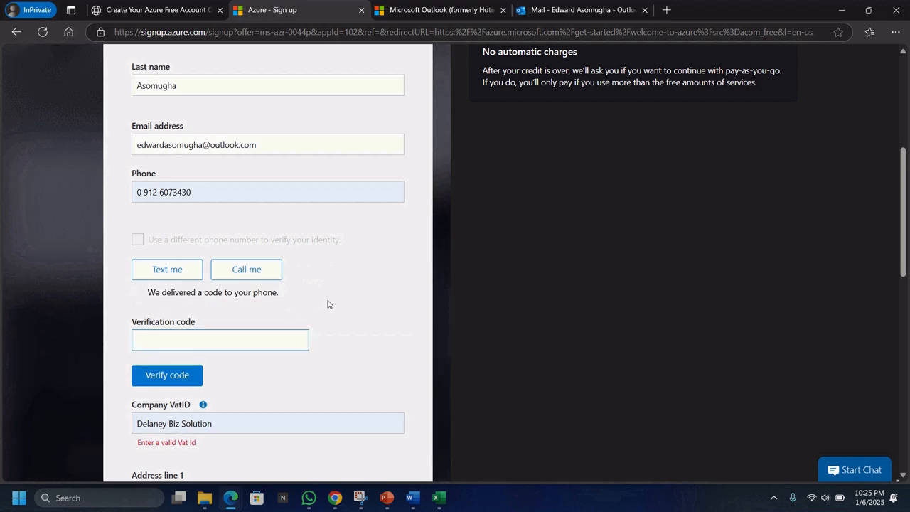
Enter the texted verification code and verify the phone number.
{"action": "scroll", "coordinate": [328, 301], "scroll_direction": "up", "scroll_amount": 1}
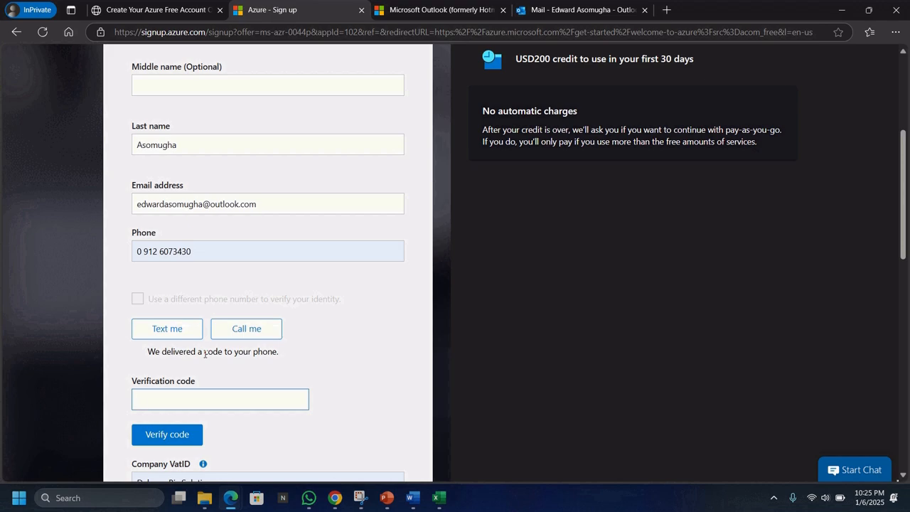
{"action": "left_click", "coordinate": [163, 398]}
{"action": "left_click", "coordinate": [292, 380]}
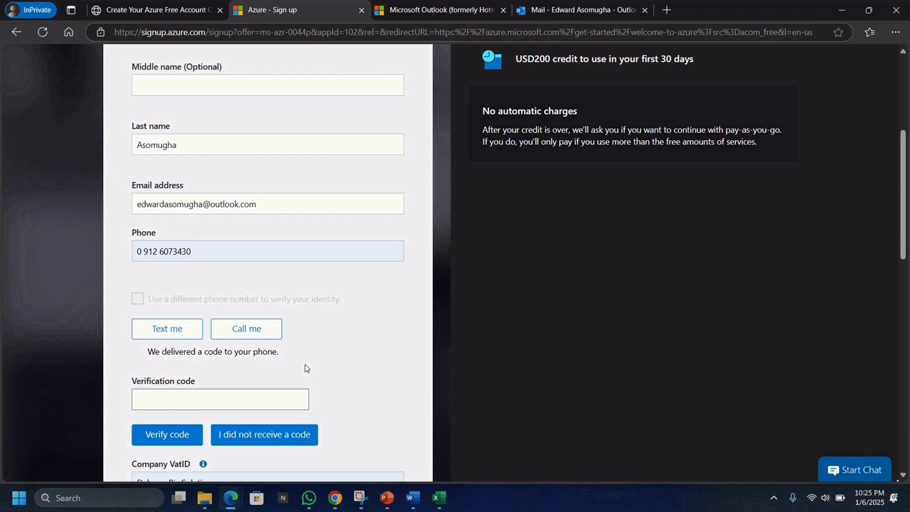
{"action": "left_click", "coordinate": [230, 395]}
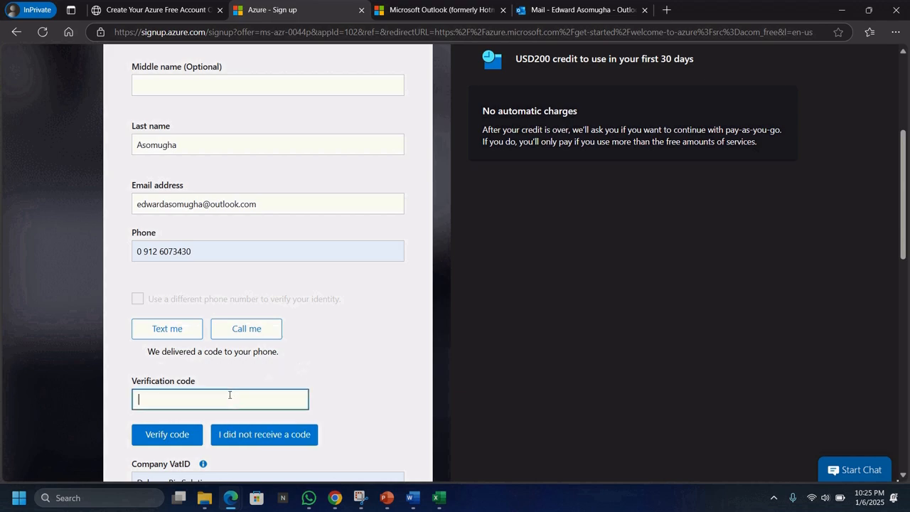
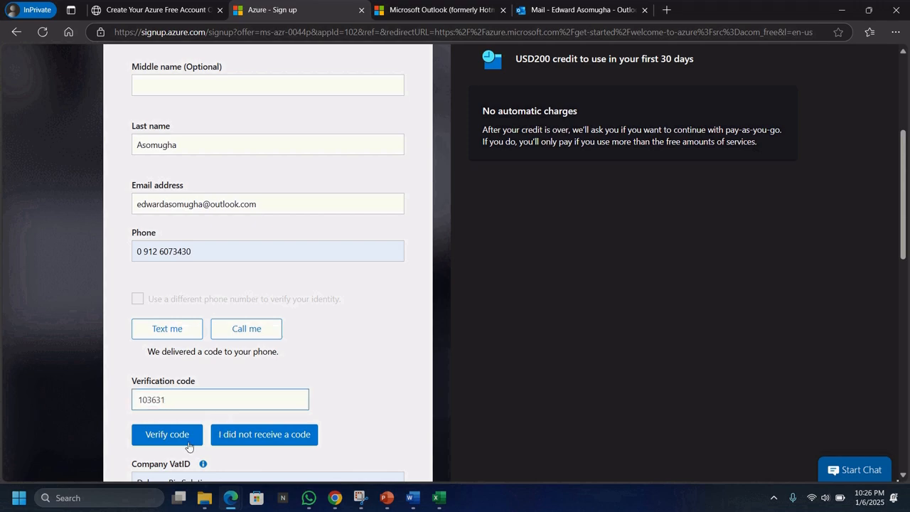
{"action": "left_click", "coordinate": [161, 434]}
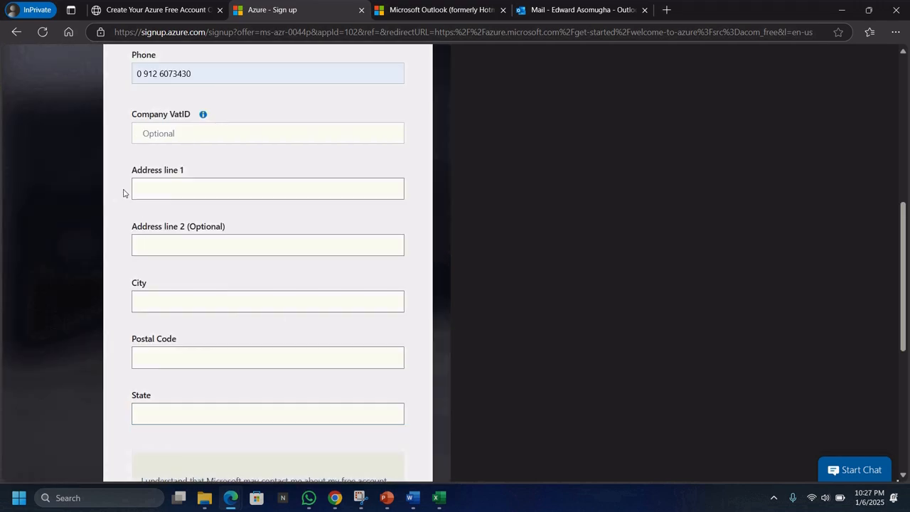
Enter the street address, city, postal code and state, leaving Address line 2 empty.
{"action": "scroll", "coordinate": [124, 194], "scroll_direction": "down", "scroll_amount": 1}
{"action": "scroll", "coordinate": [116, 181], "scroll_direction": "up", "scroll_amount": 1}
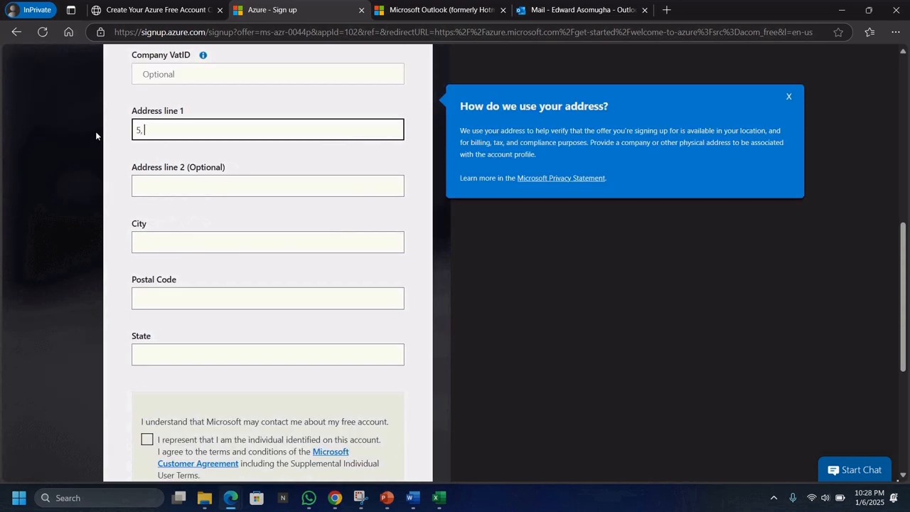
{"action": "left_click", "coordinate": [172, 183]}
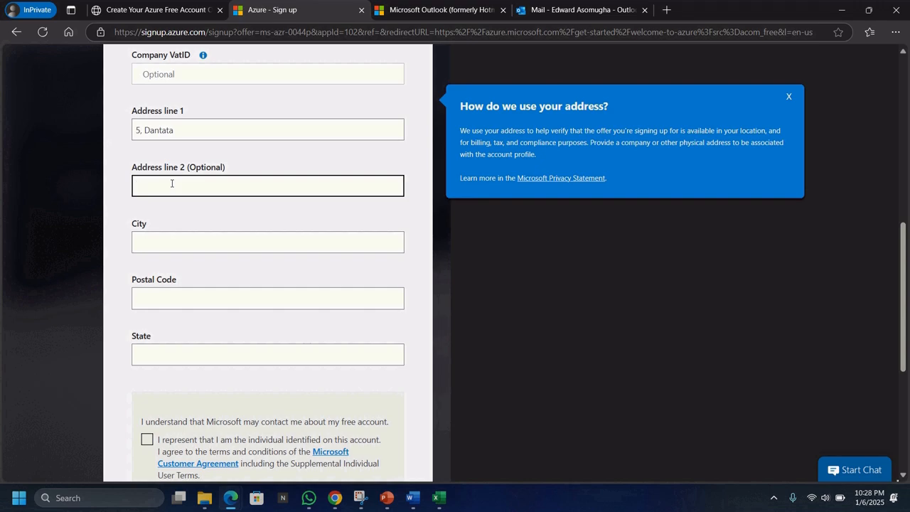
{"action": "type", "text": "Kano"}
{"action": "key", "text": "Tab"}
{"action": "type", "text": "Kano"}
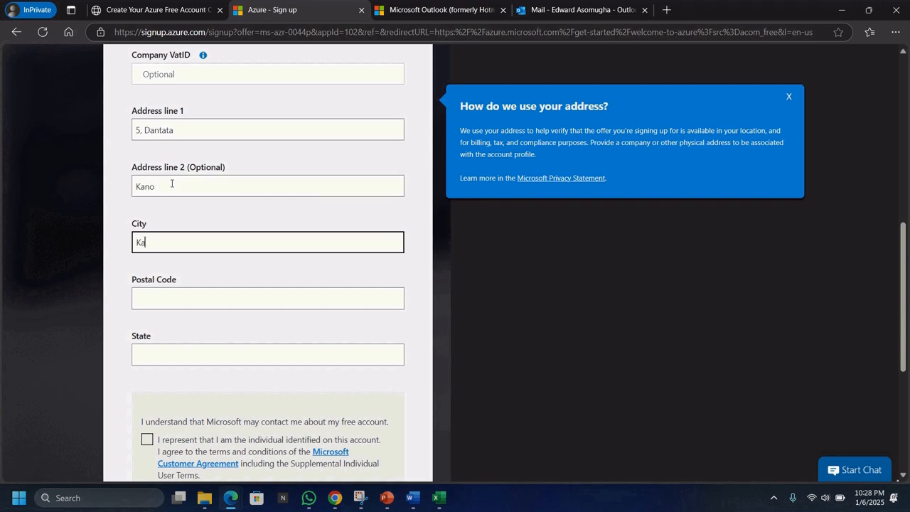
{"action": "left_click", "coordinate": [171, 183]}
{"action": "key", "text": "BackSpace"}
{"action": "key", "text": "BackSpace"}
{"action": "key", "text": "BackSpace"}
{"action": "key", "text": "BackSpace"}
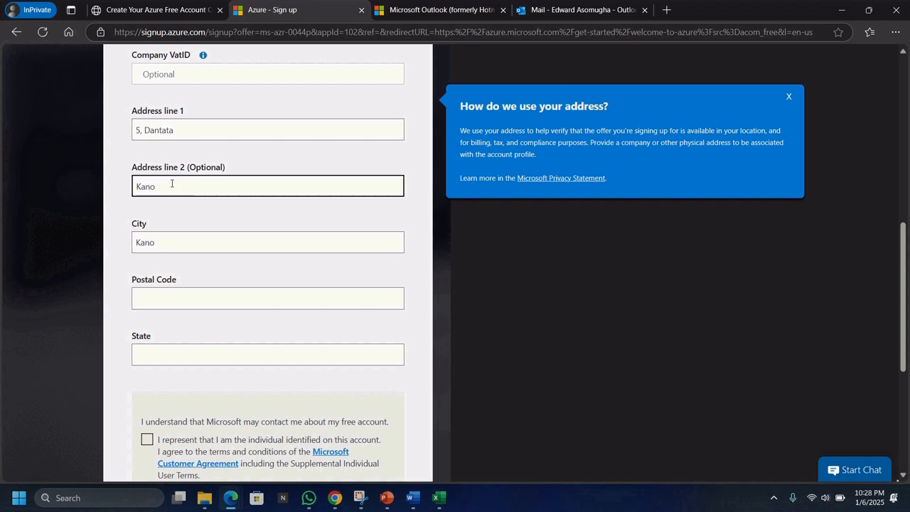
{"action": "left_click", "coordinate": [184, 296]}
{"action": "type", "text": "100001"}
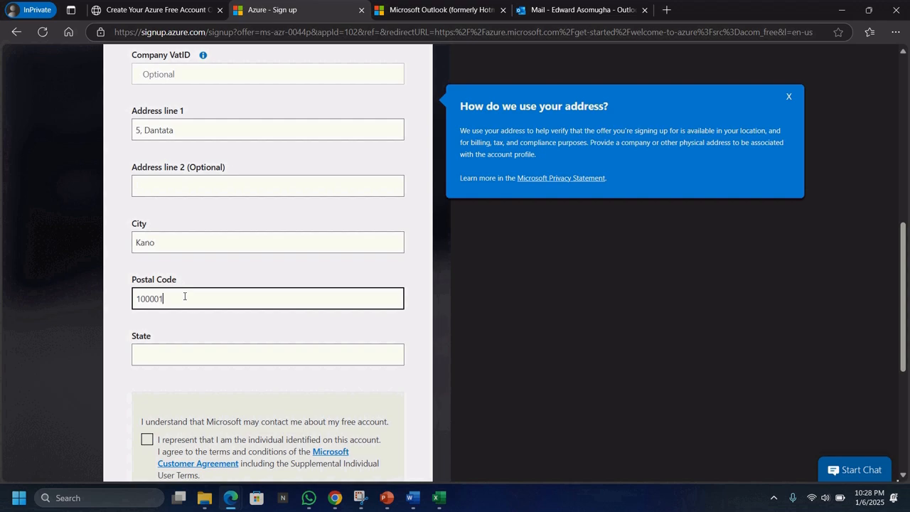
{"action": "left_click", "coordinate": [200, 354]}
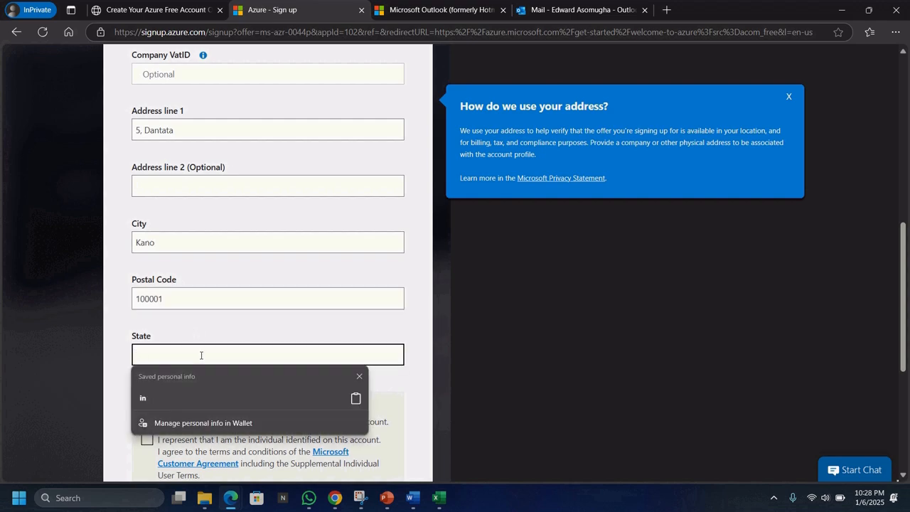
{"action": "type", "text": "Kano State"}
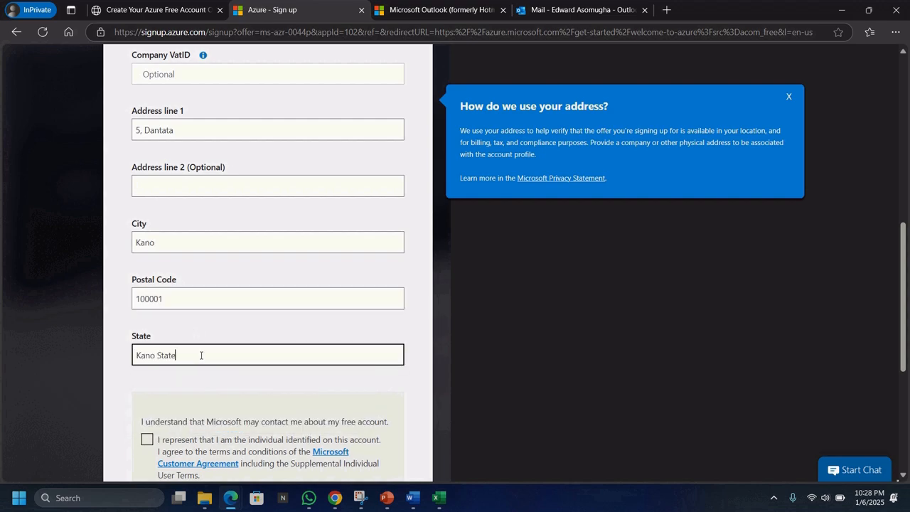
Accept the customer agreement and submit the profile details.
{"action": "scroll", "coordinate": [213, 353], "scroll_direction": "down", "scroll_amount": 3}
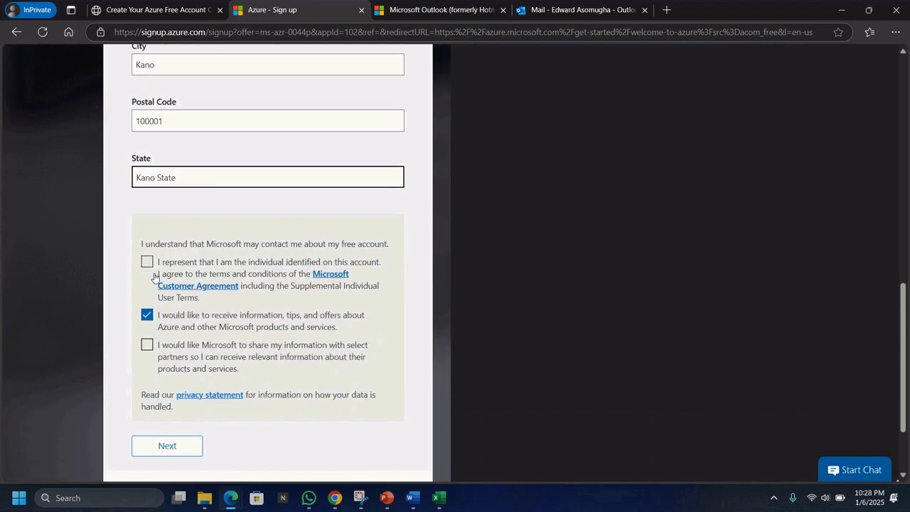
{"action": "scroll", "coordinate": [147, 266], "scroll_direction": "down", "scroll_amount": 2}
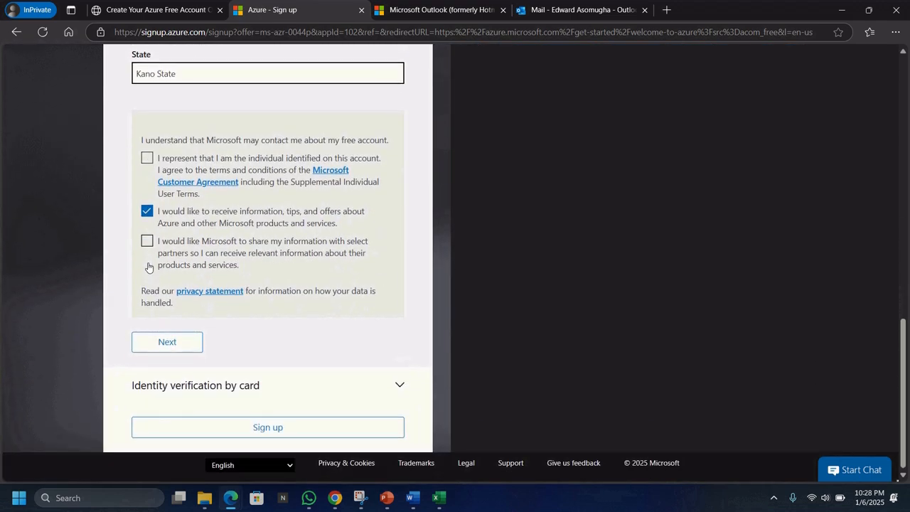
{"action": "left_click", "coordinate": [147, 159]}
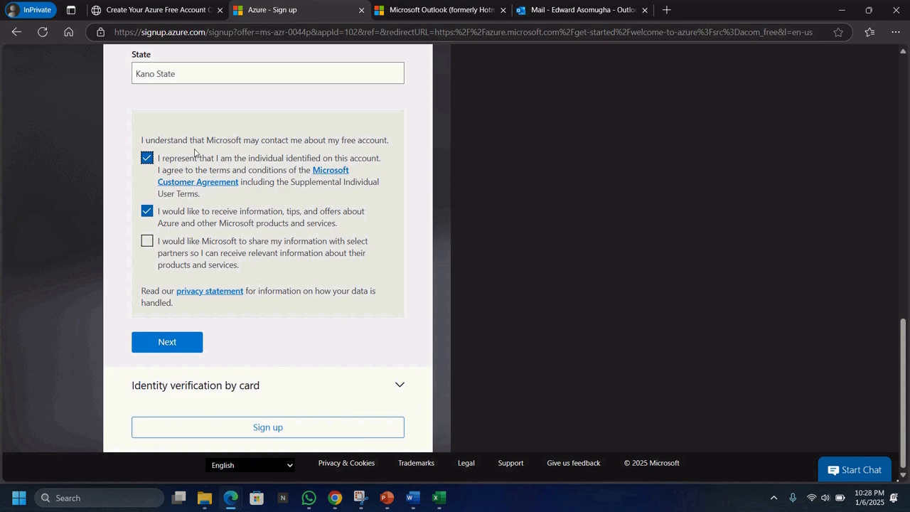
{"action": "left_click", "coordinate": [163, 343]}
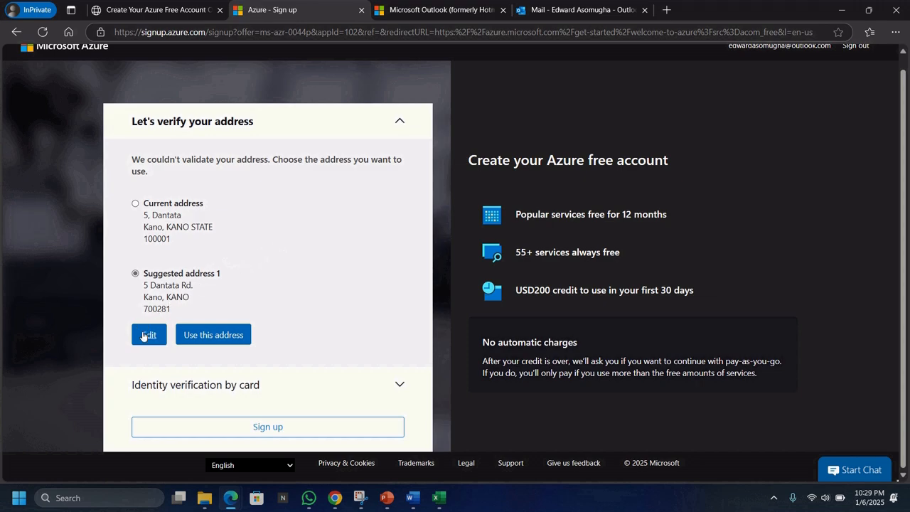
Accept the suggested address and scroll down to the card verification section.
{"action": "left_click", "coordinate": [204, 339]}
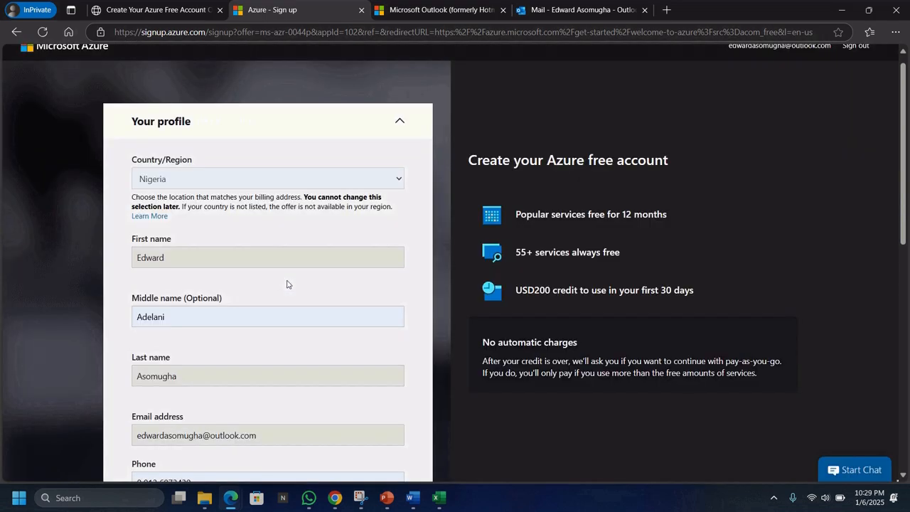
{"action": "scroll", "coordinate": [287, 284], "scroll_direction": "down", "scroll_amount": 8}
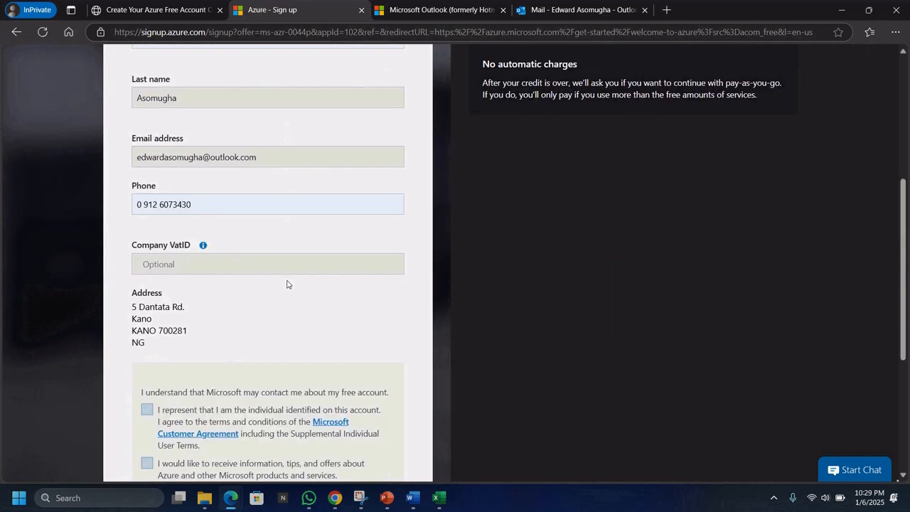
{"action": "scroll", "coordinate": [287, 282], "scroll_direction": "down", "scroll_amount": 1}
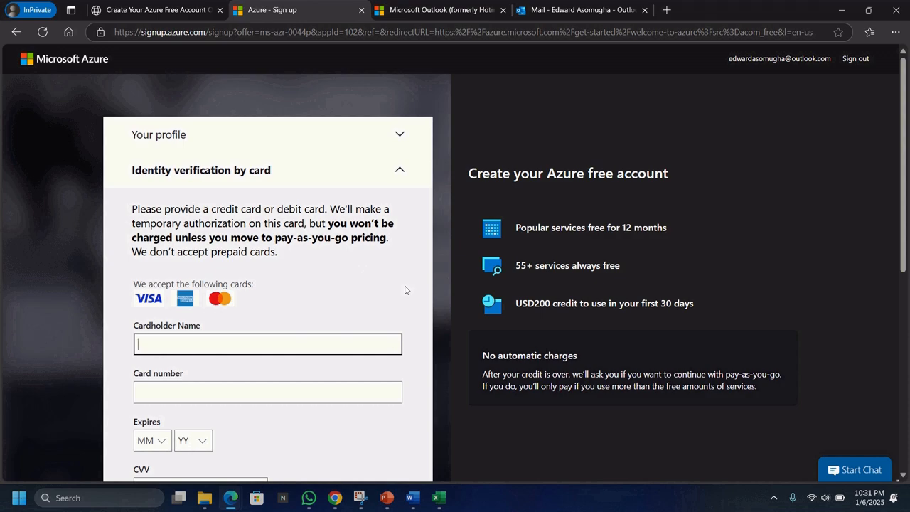
Scroll through the card verification form down to the Sign up button.
{"action": "scroll", "coordinate": [405, 290], "scroll_direction": "down", "scroll_amount": 2}
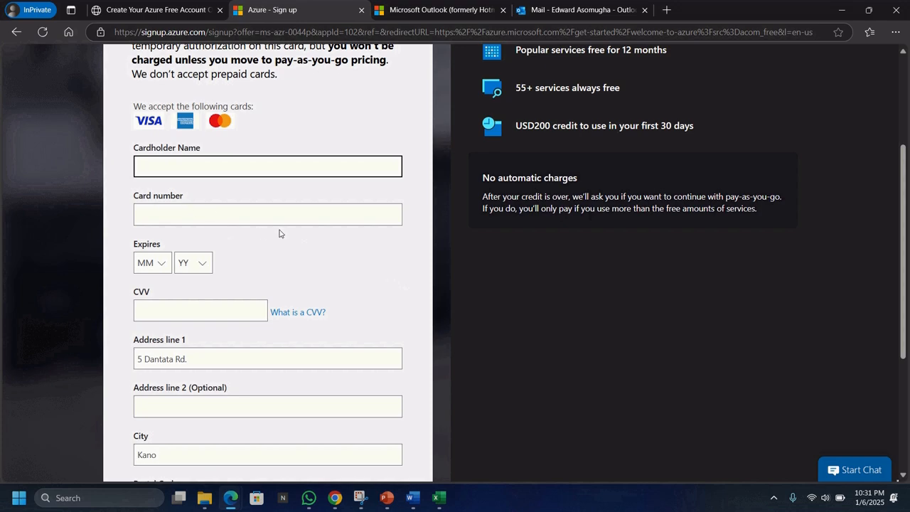
{"action": "scroll", "coordinate": [339, 270], "scroll_direction": "down", "scroll_amount": 3}
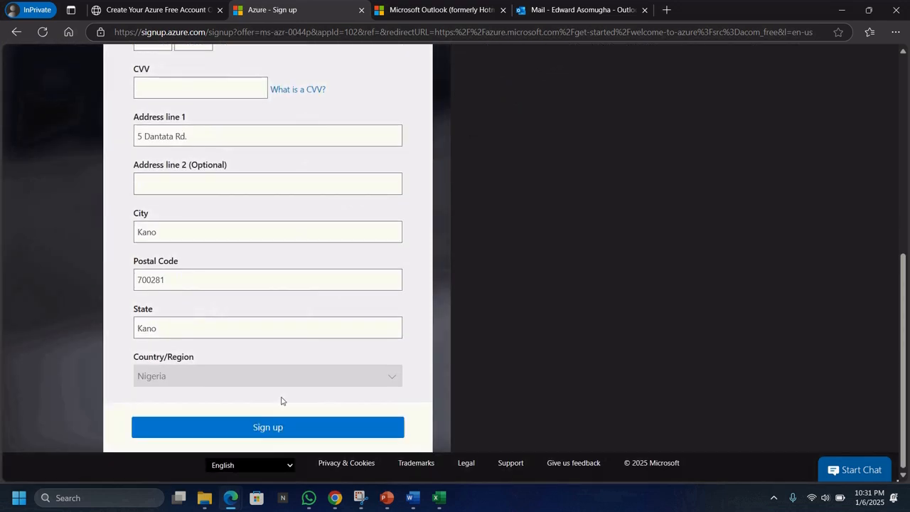
{"action": "scroll", "coordinate": [290, 323], "scroll_direction": "up", "scroll_amount": 3}
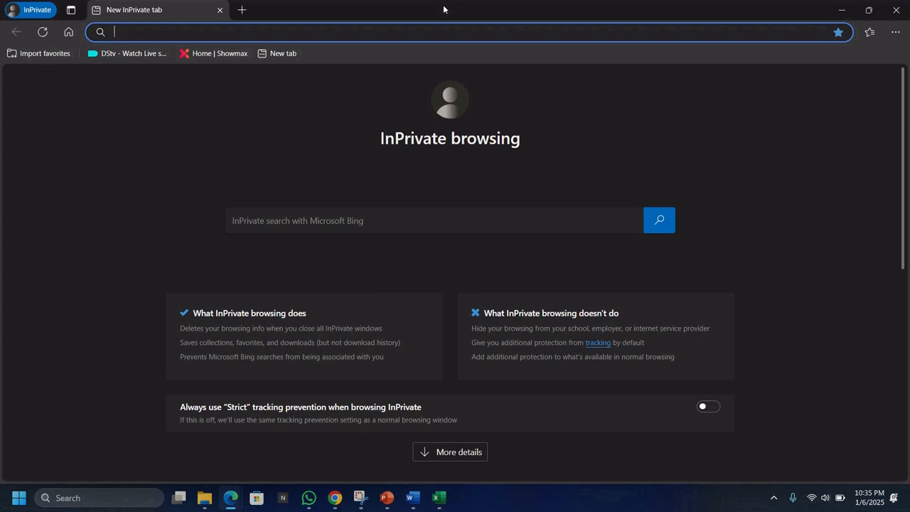
Navigate the new InPrivate tab to portal.azure.com.
{"action": "type", "text": "[prt"}
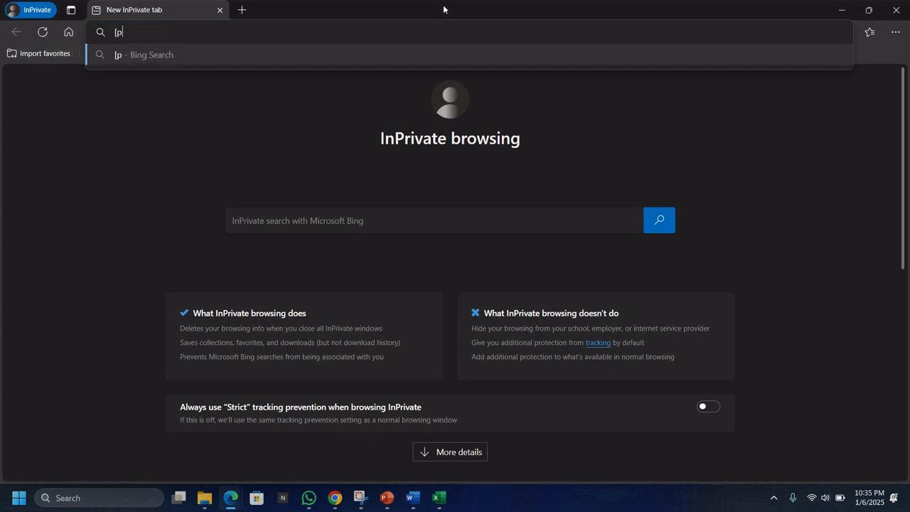
{"action": "key", "text": "BackSpace"}
{"action": "key", "text": "BackSpace"}
{"action": "key", "text": "BackSpace"}
{"action": "key", "text": "BackSpace"}
{"action": "type", "text": "porta"}
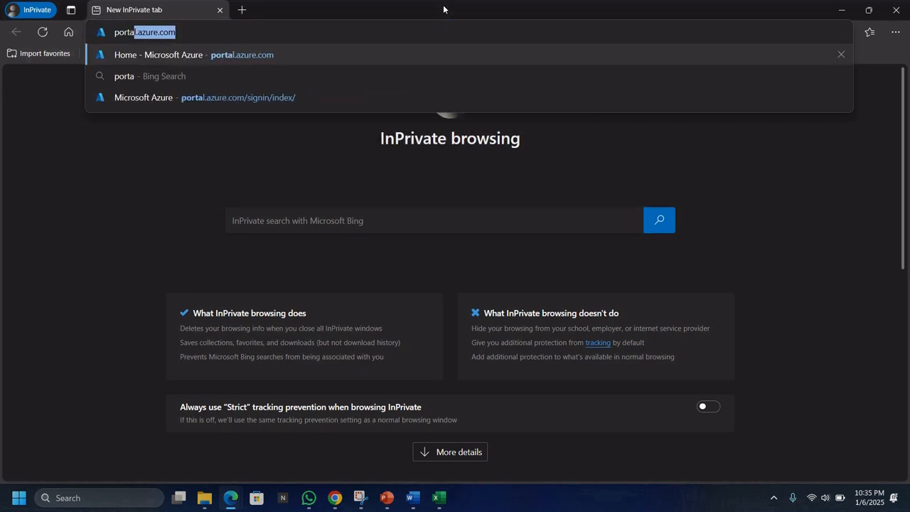
{"action": "key", "text": "Right"}
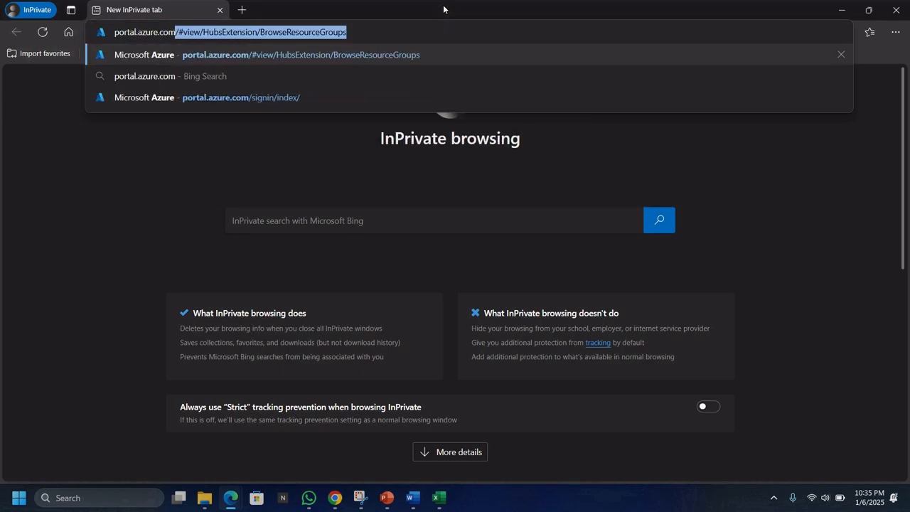
{"action": "key", "text": "Delete"}
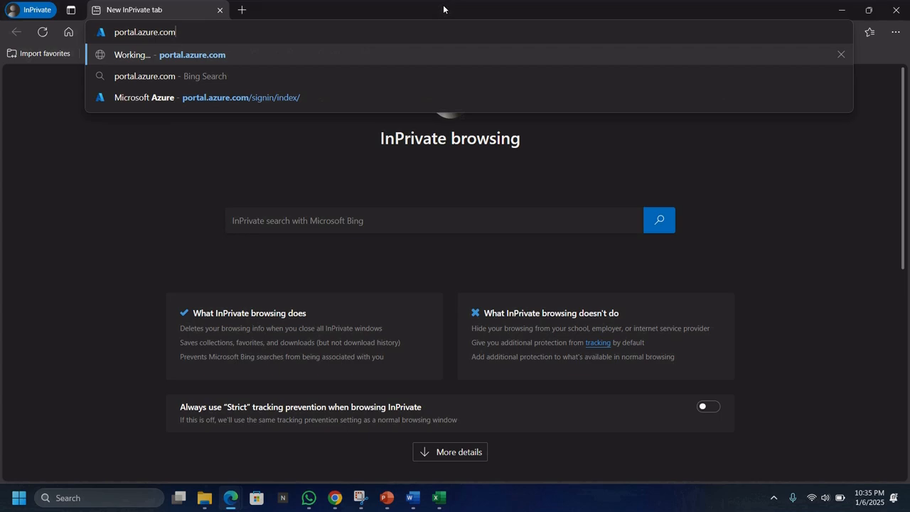
{"action": "key", "text": "Return"}
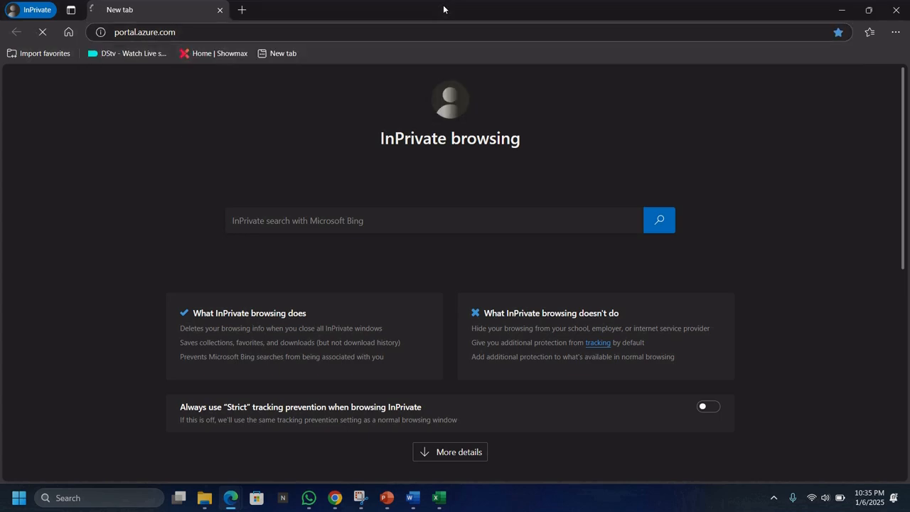